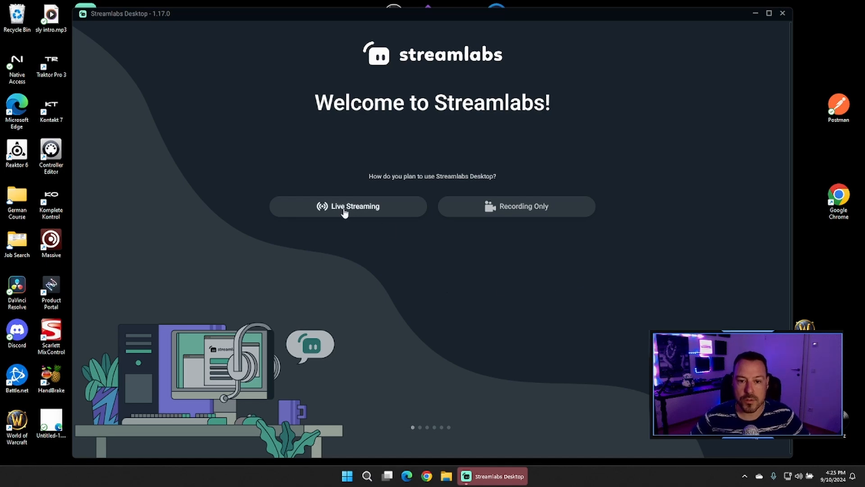
- Set up for live streaming as a beginner creator and start fresh without importing settings
click(357, 207)
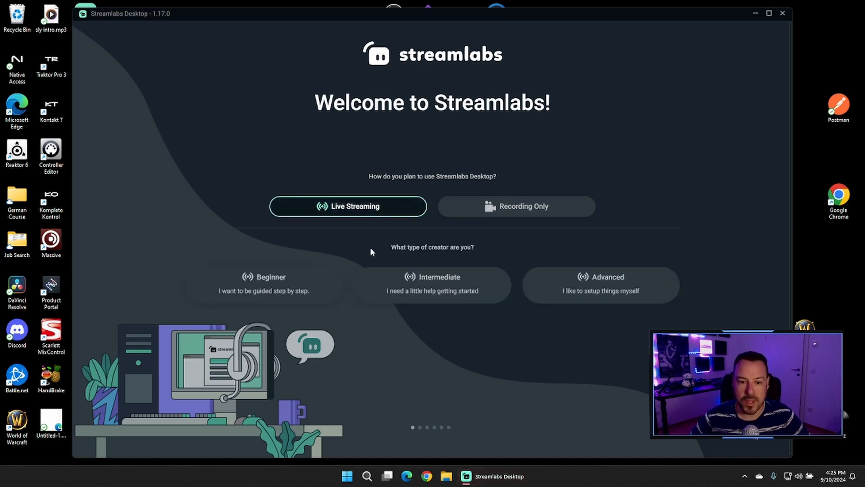
click(276, 290)
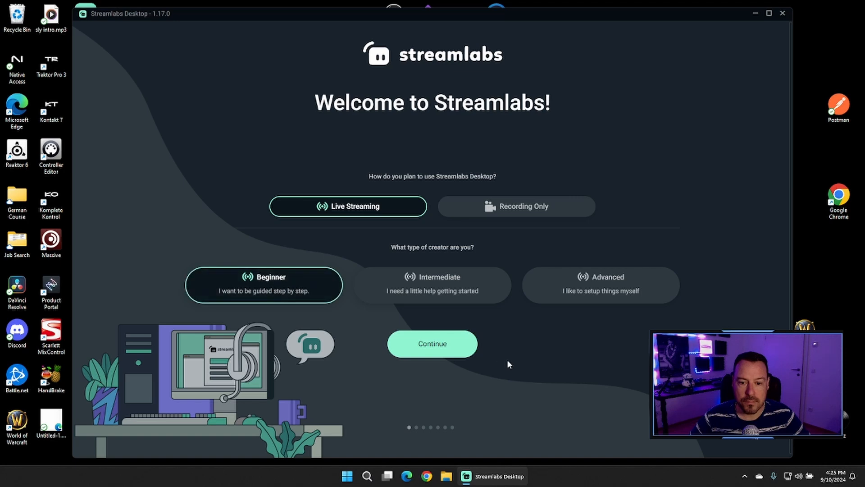
click(436, 347)
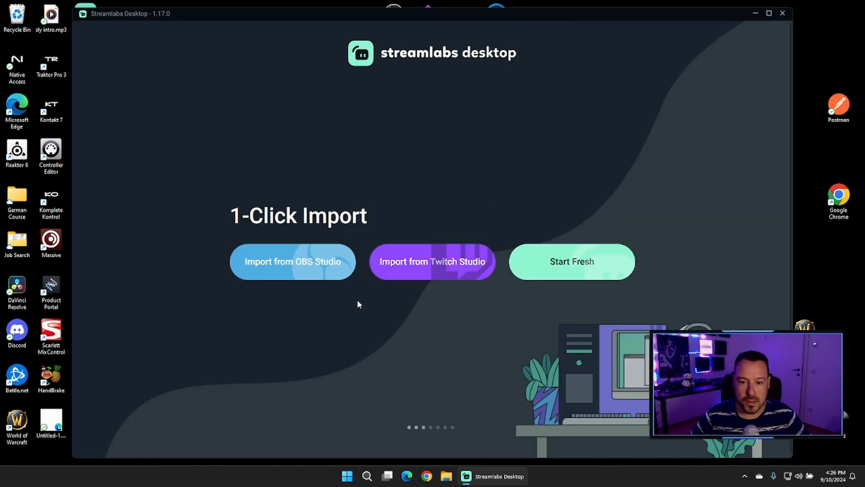
click(578, 272)
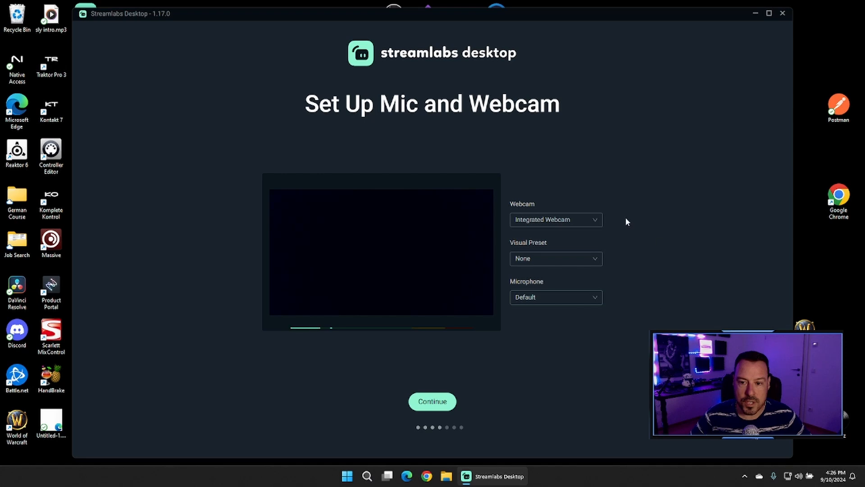
- Set the webcam to Logi C310 HD WebCam and the microphone to Microphone (Logi C310 HD WebCam), and continue the setup
click(577, 224)
click(559, 269)
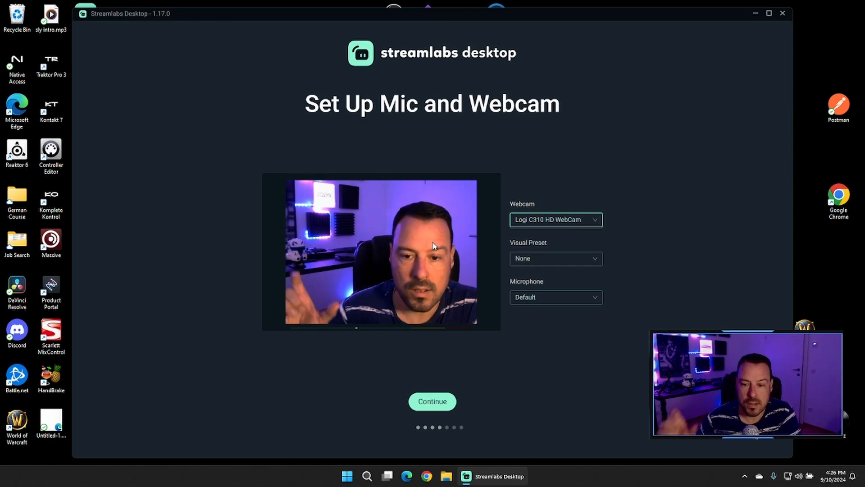
click(589, 306)
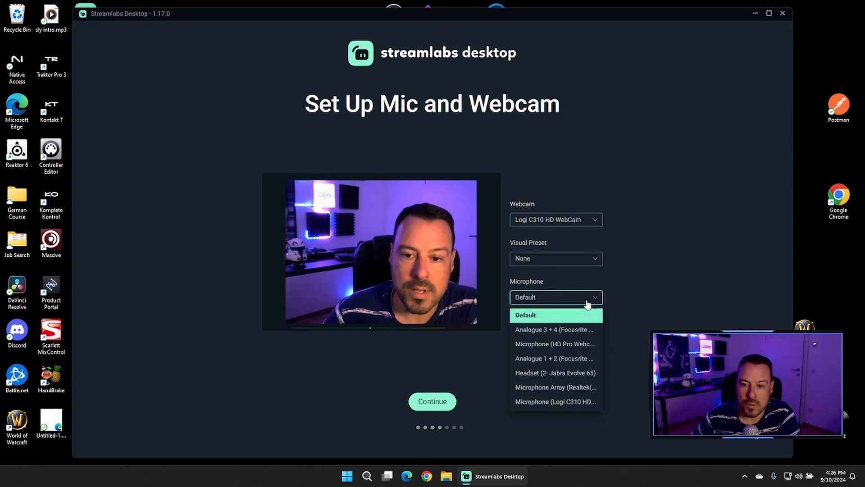
click(549, 403)
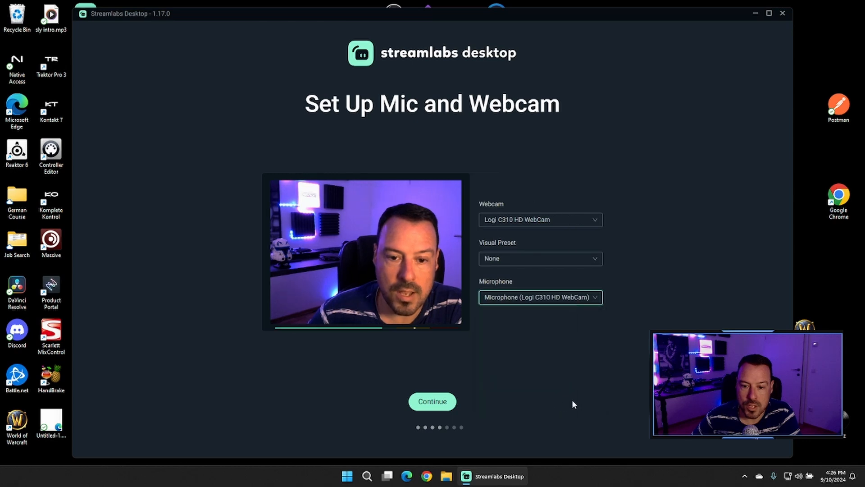
click(441, 403)
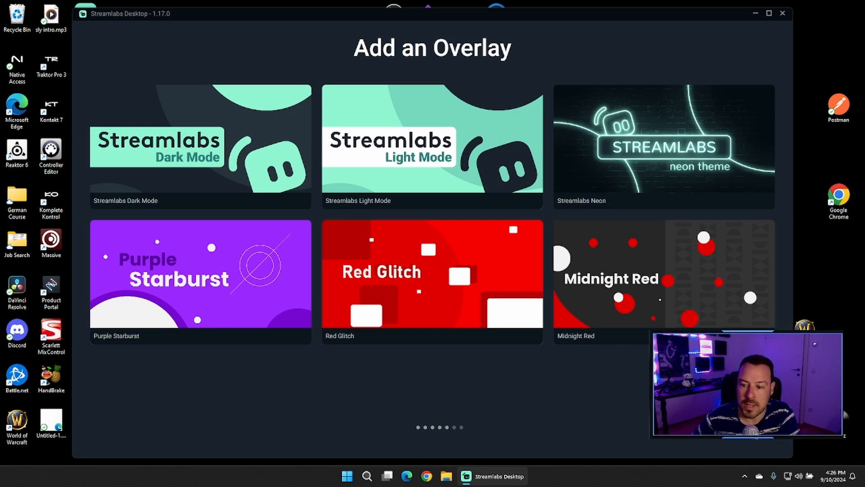
- Skip adding an overlay and finish the setup wizard to reach the editor
click(748, 426)
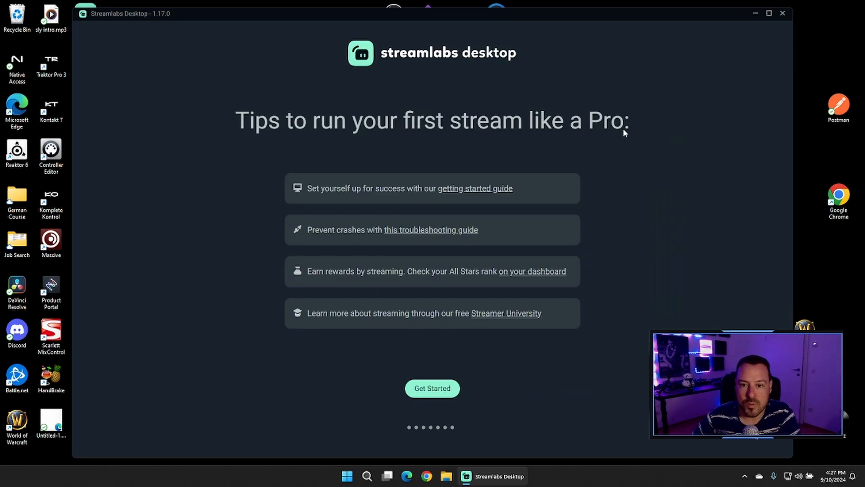
click(434, 388)
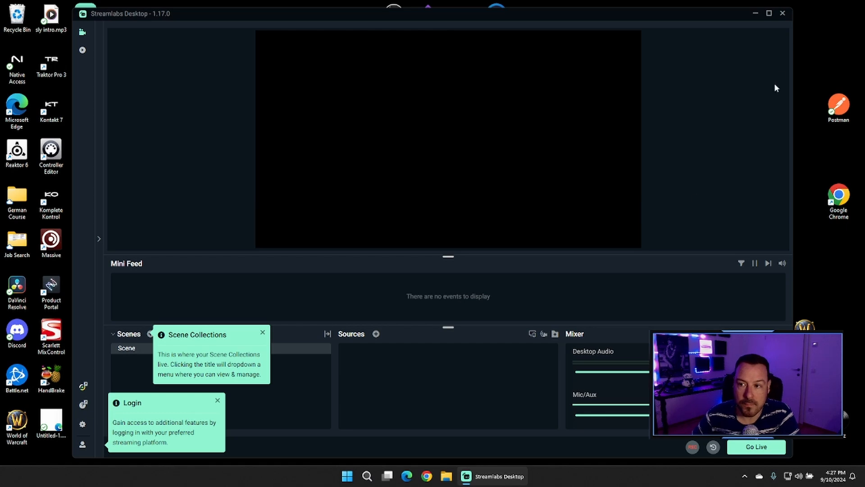
- Maximize the editor window and dismiss the Scene Collections and Login hints
click(769, 13)
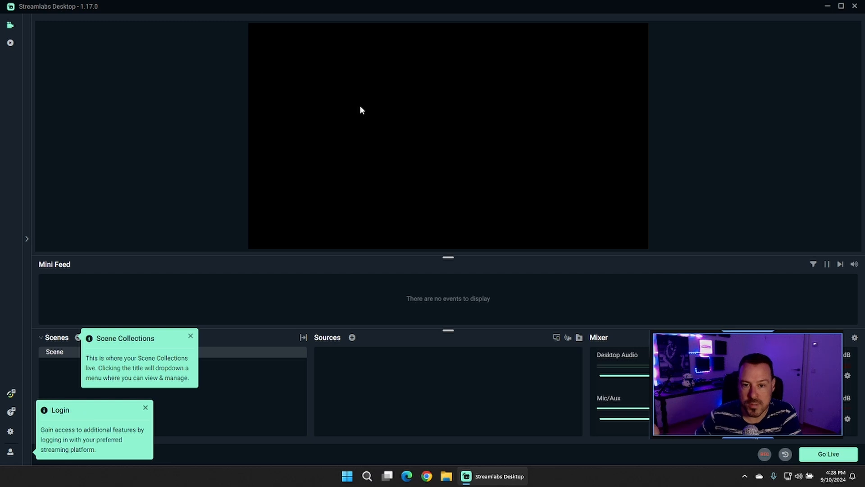
click(190, 335)
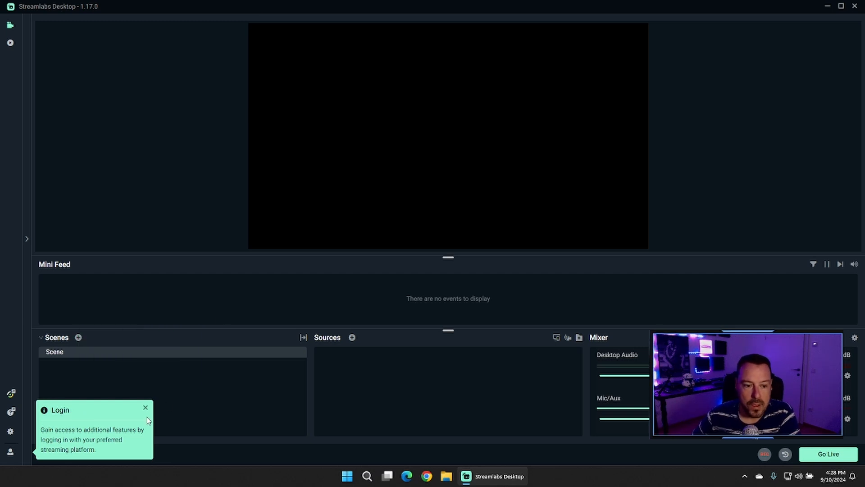
click(145, 407)
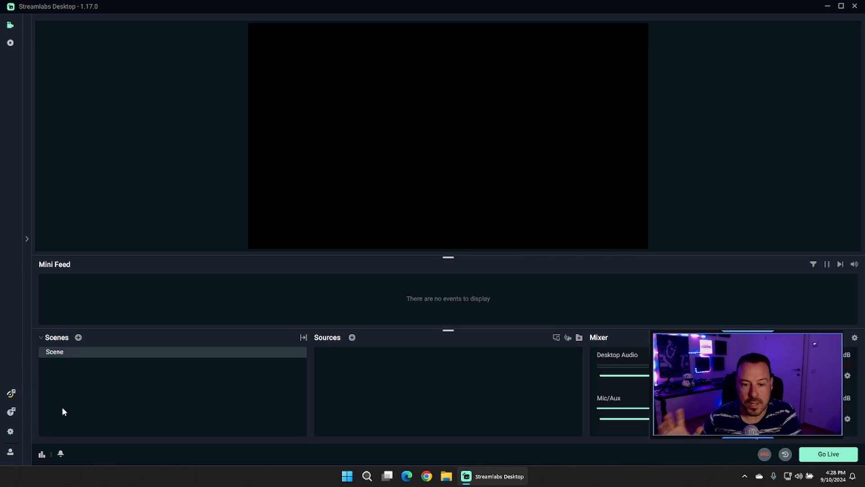
- Add an Image source named "[IMG] Background" to the scene
click(352, 339)
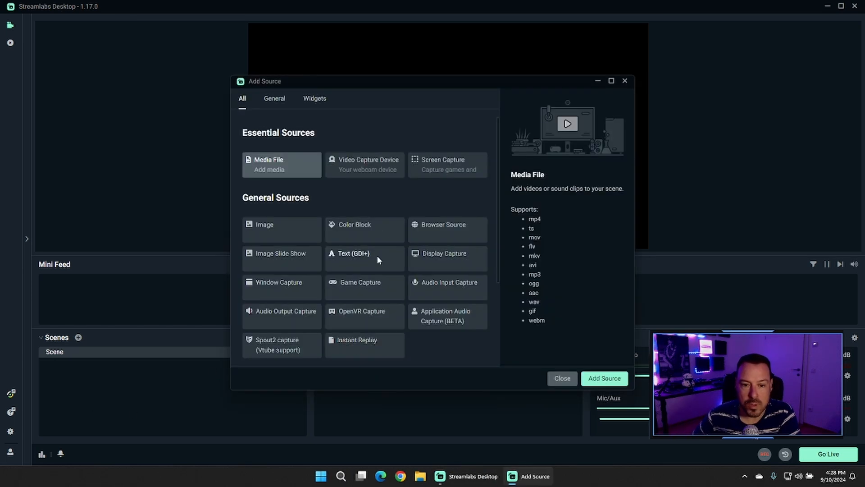
click(290, 234)
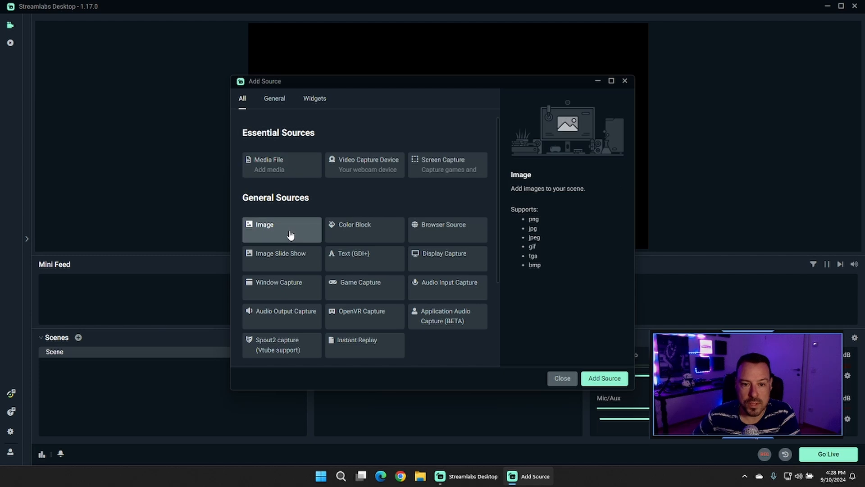
click(602, 378)
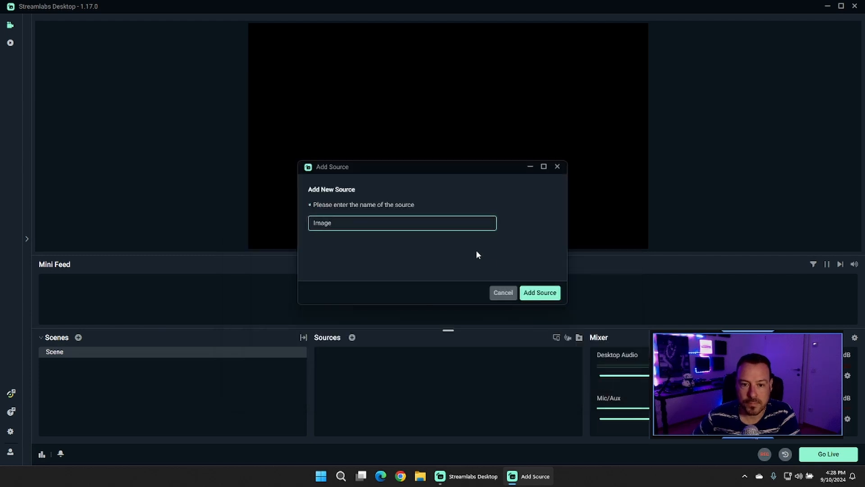
text([IMG] Background)
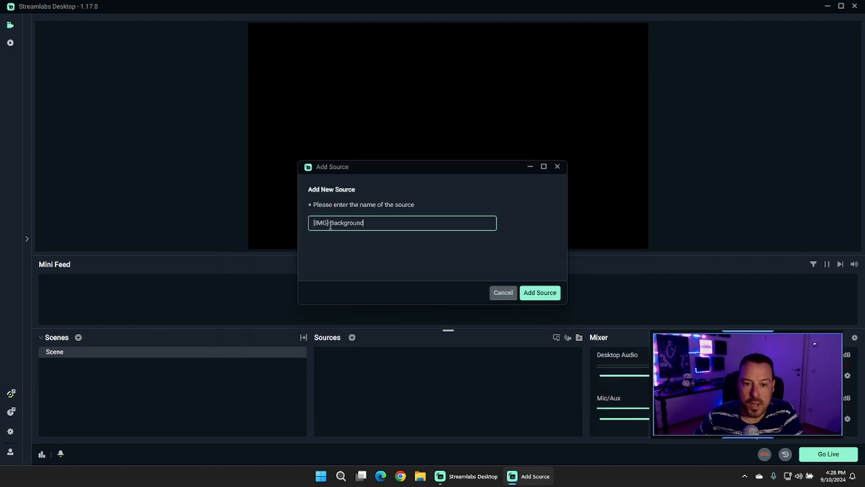
drag(329, 224, 282, 222)
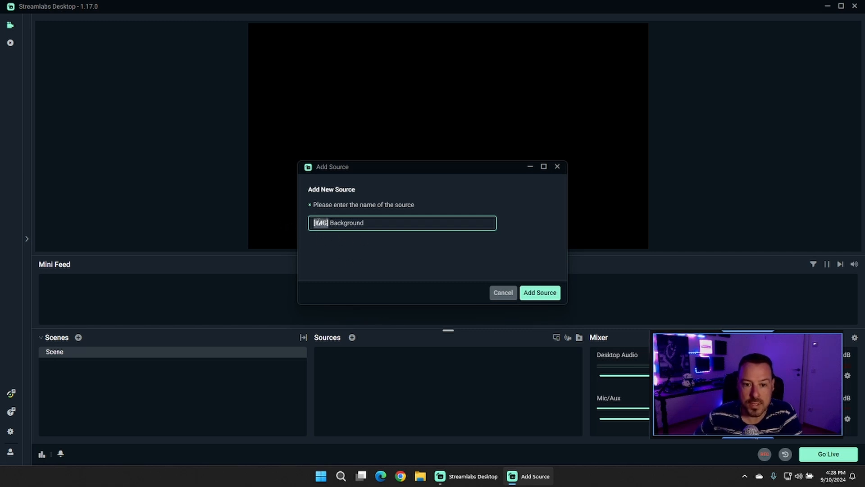
click(540, 294)
- Load DJ_In_Space.jpg as the background source's image file and accept the settings
click(546, 170)
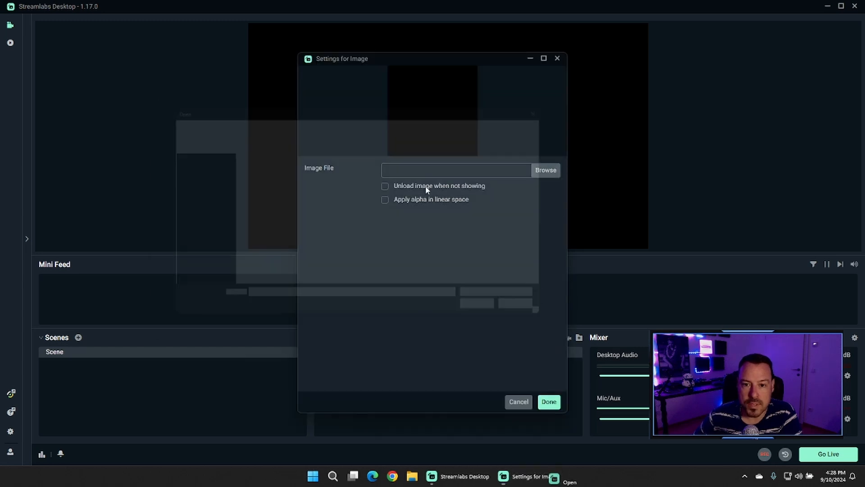
click(329, 173)
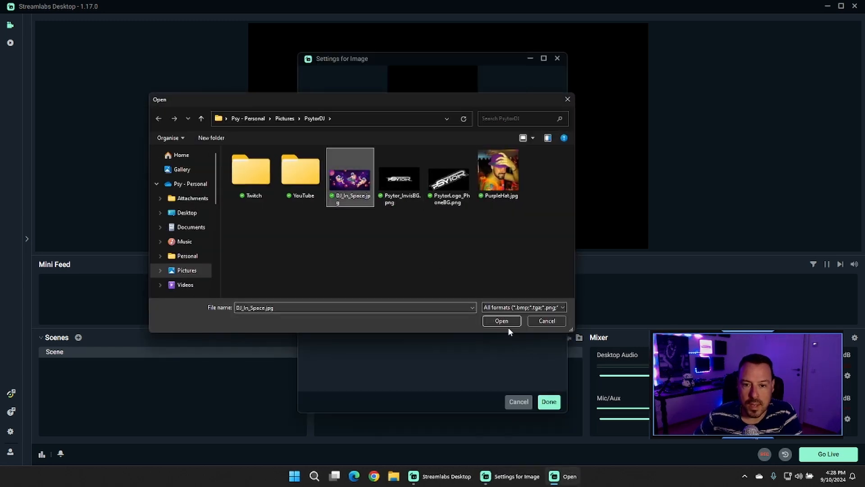
click(507, 324)
click(548, 402)
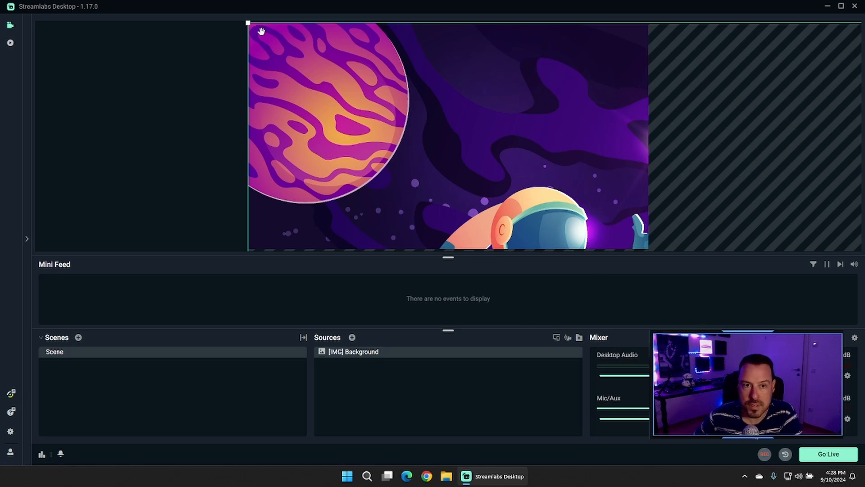
- Scale the oversized background image down proportionally until it is only slightly larger than the canvas
drag(247, 21, 359, 46)
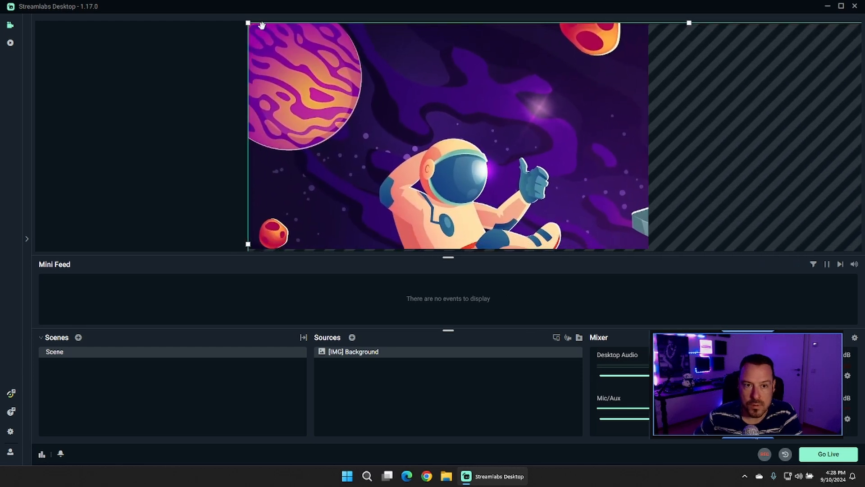
drag(248, 21, 317, 44)
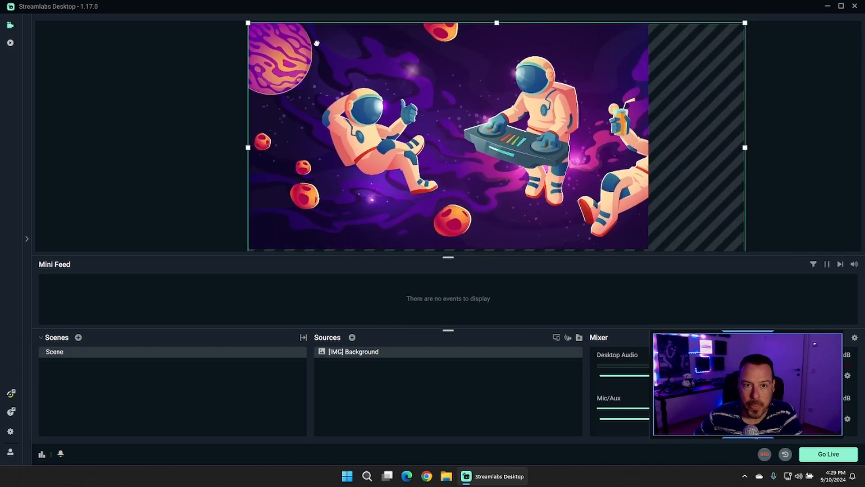
click(246, 24)
click(256, 38)
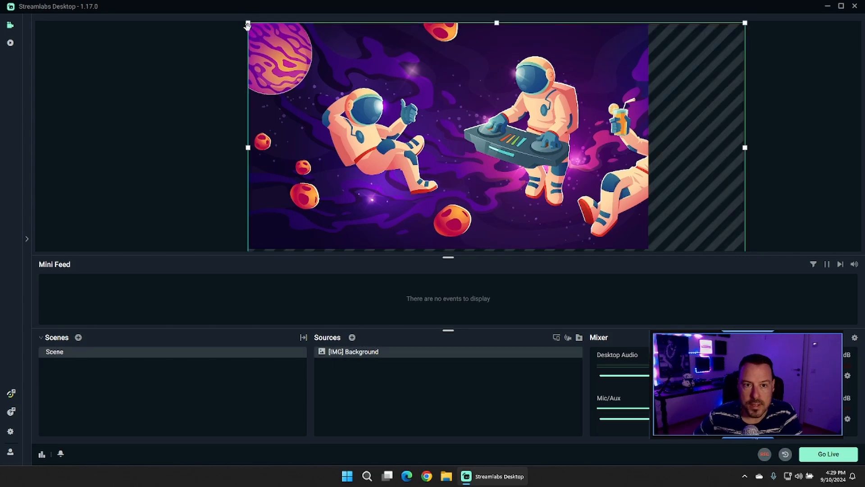
drag(248, 23, 279, 39)
- Fine-tune the background image's size to match the canvas height and centre it horizontally over the canvas
drag(526, 149, 472, 139)
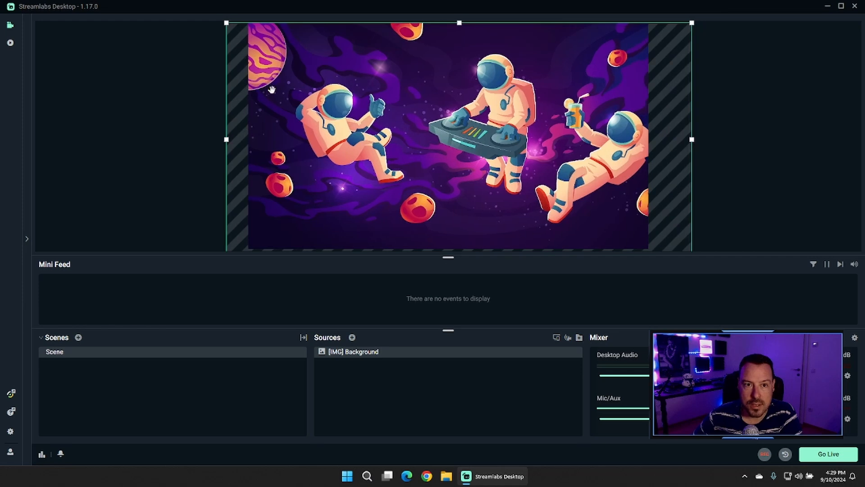
drag(227, 23, 249, 45)
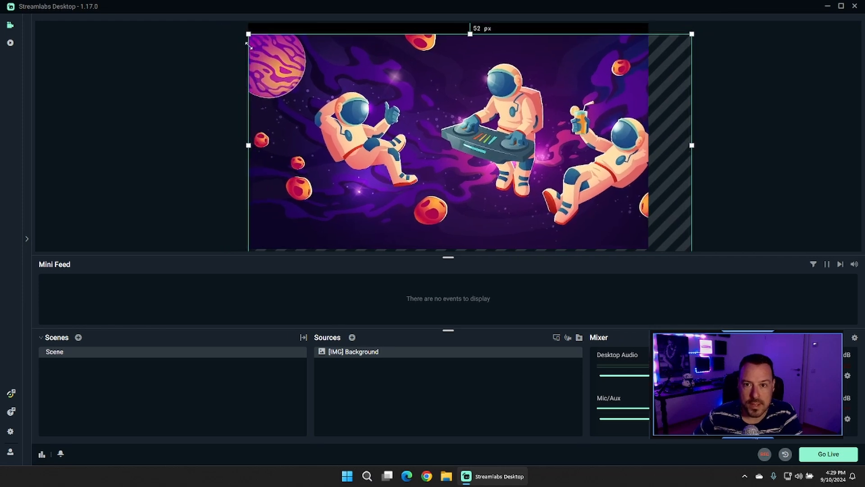
drag(385, 99, 372, 90)
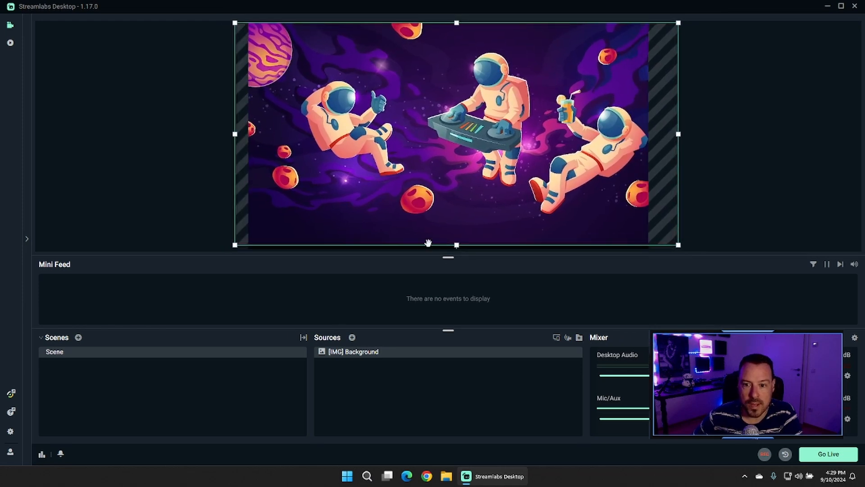
drag(457, 245, 458, 247)
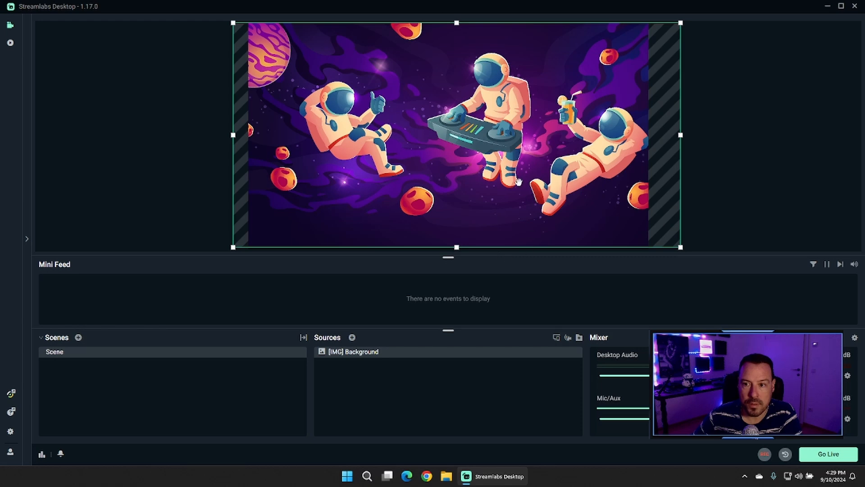
drag(518, 182, 510, 183)
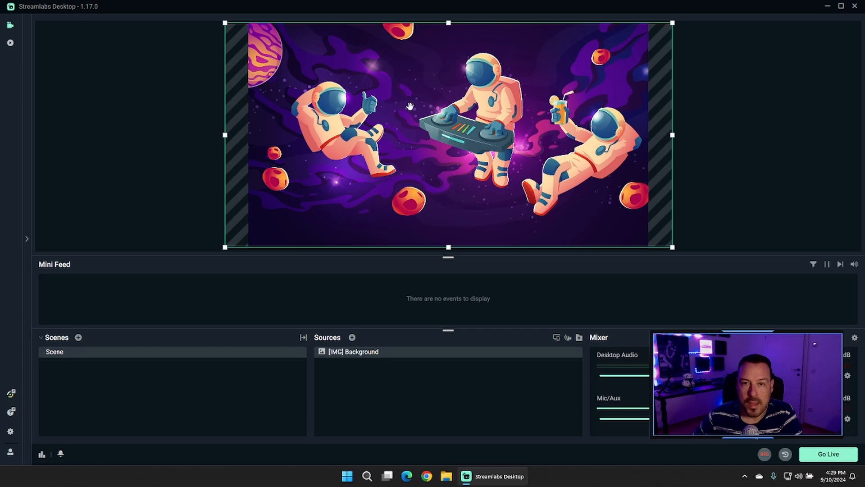
- Add a Video Capture Device source named "[CAM] C310" to the scene
click(352, 339)
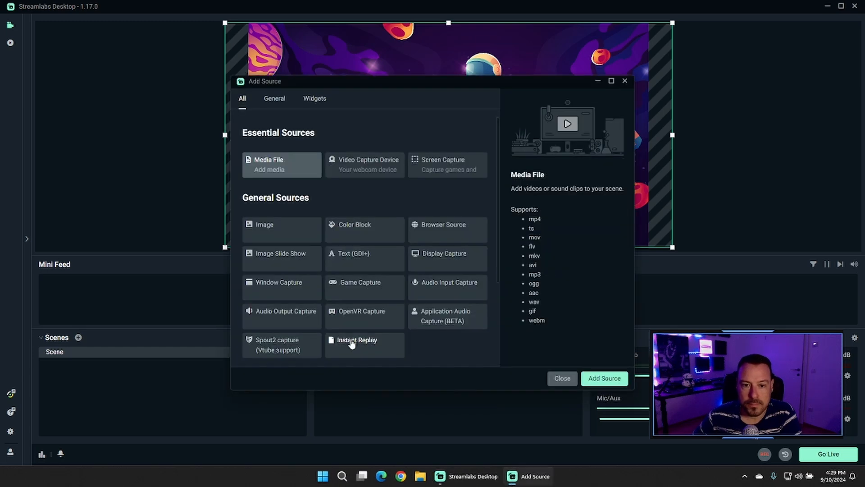
click(384, 170)
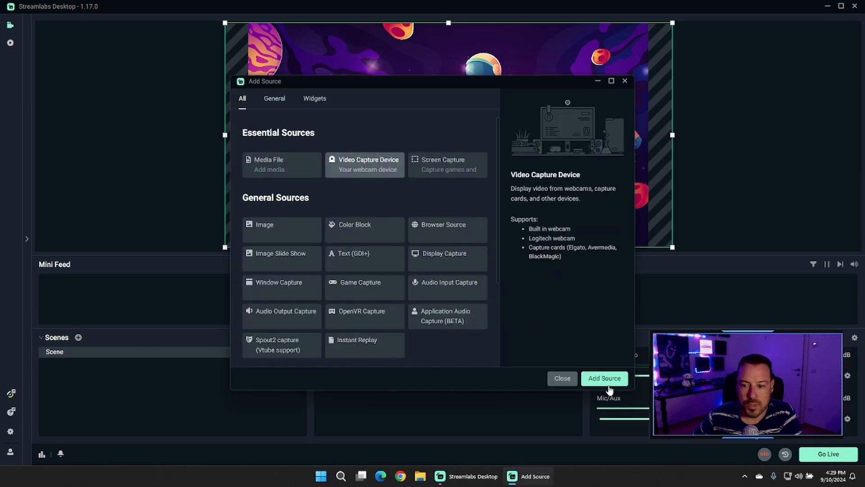
click(608, 384)
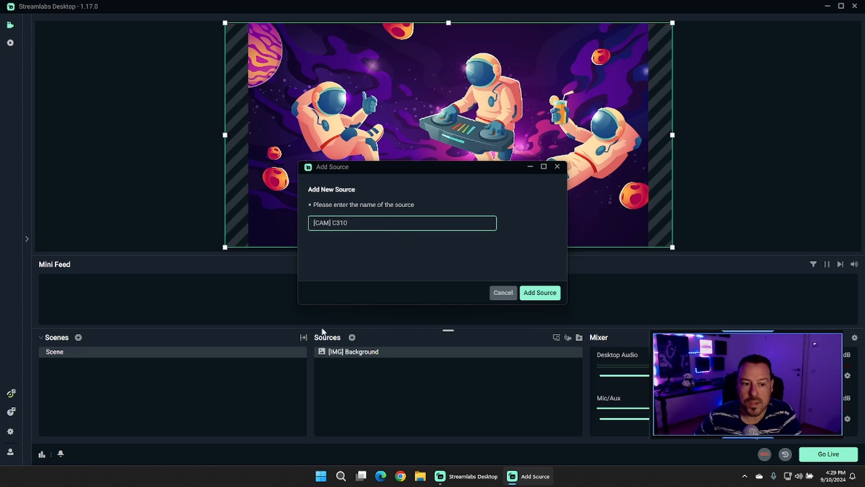
click(555, 296)
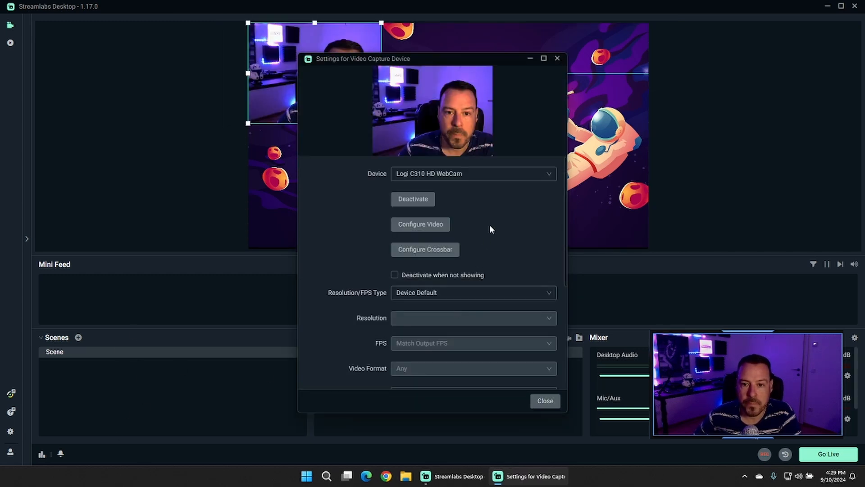
- Set the webcam source's Resolution/FPS Type to Custom and its resolution to 1280x720
click(440, 293)
click(418, 329)
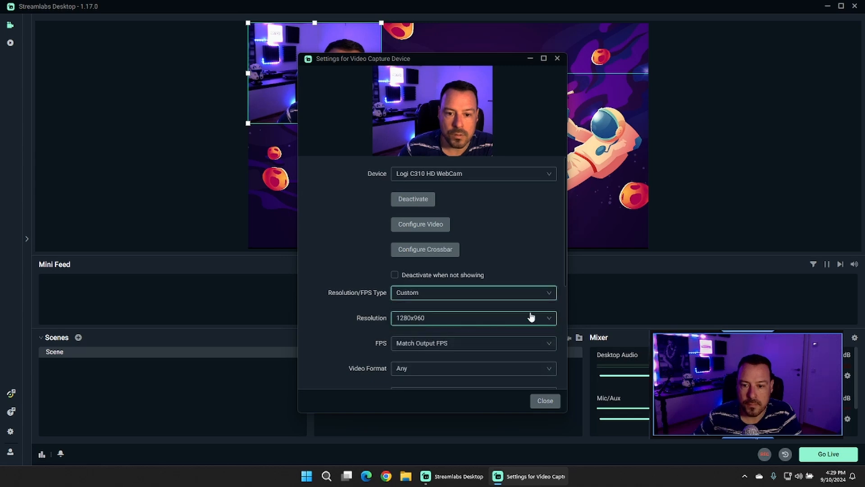
click(548, 322)
click(421, 213)
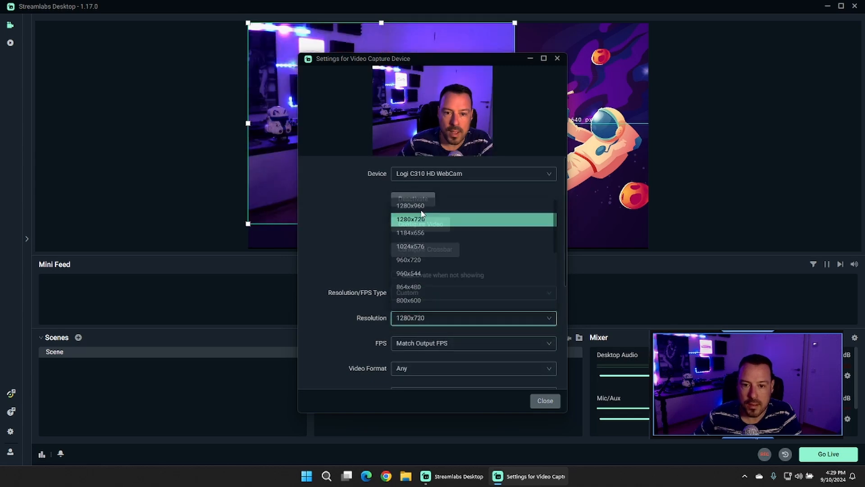
- Enlarge the webcam source and roughly centre it over the canvas, about 118 px from its left, 110 px from its right and 60 px from its upper edge
click(545, 401)
drag(424, 98, 466, 122)
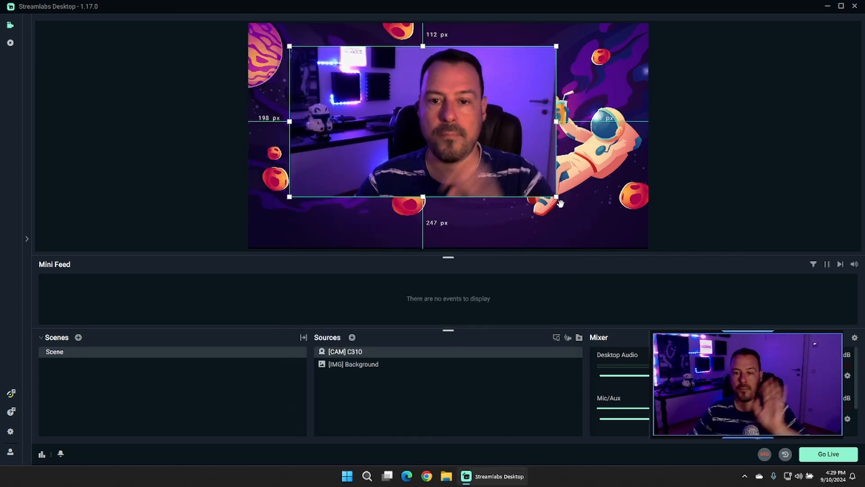
drag(556, 197, 626, 235)
click(448, 143)
click(446, 140)
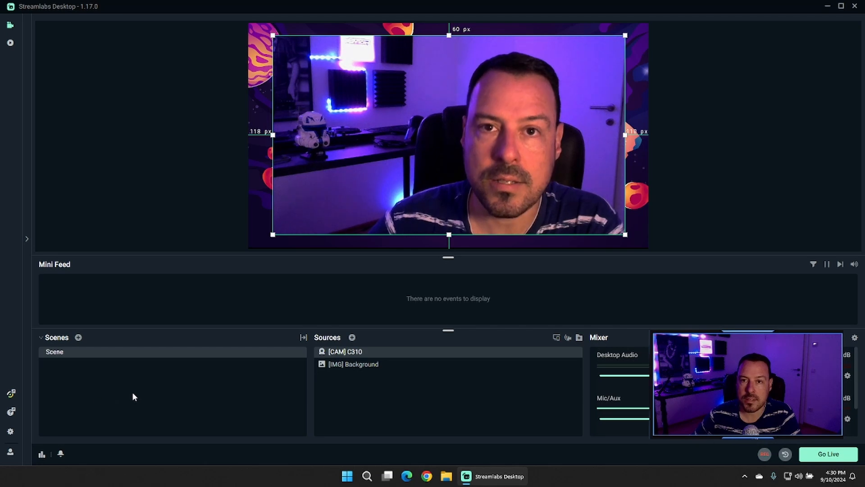
- Create a new scene named "Introduction"
click(78, 338)
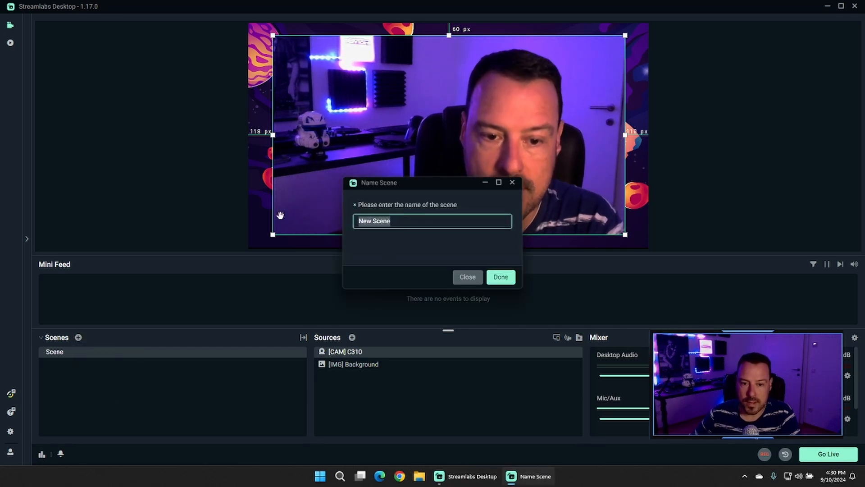
text(Introduc)
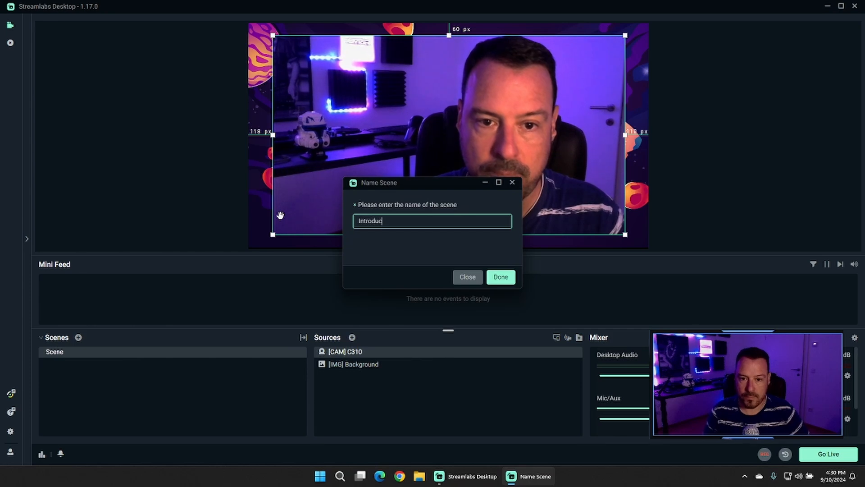
text(tion)
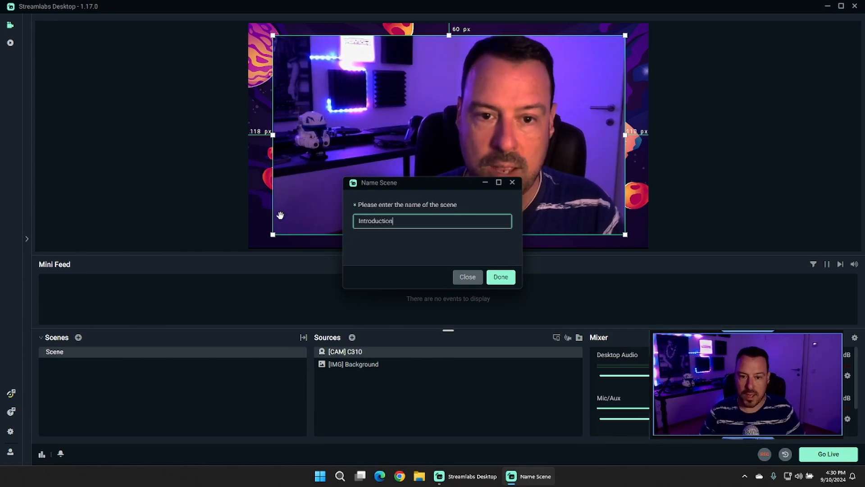
click(501, 276)
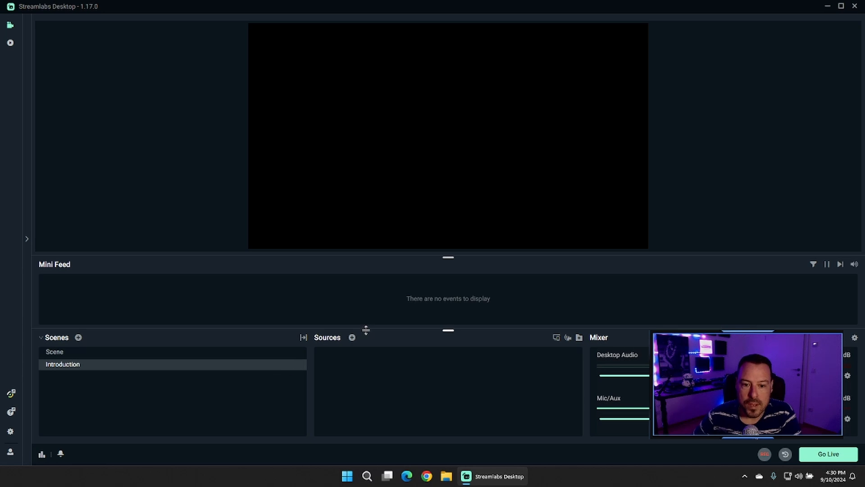
- Add the existing Video Capture Device source "[CAM] C310" to the Introduction scene
click(352, 338)
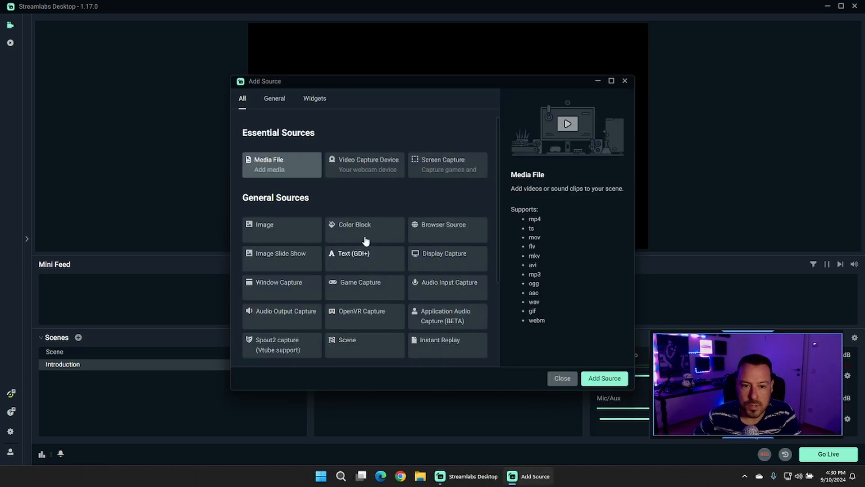
click(373, 169)
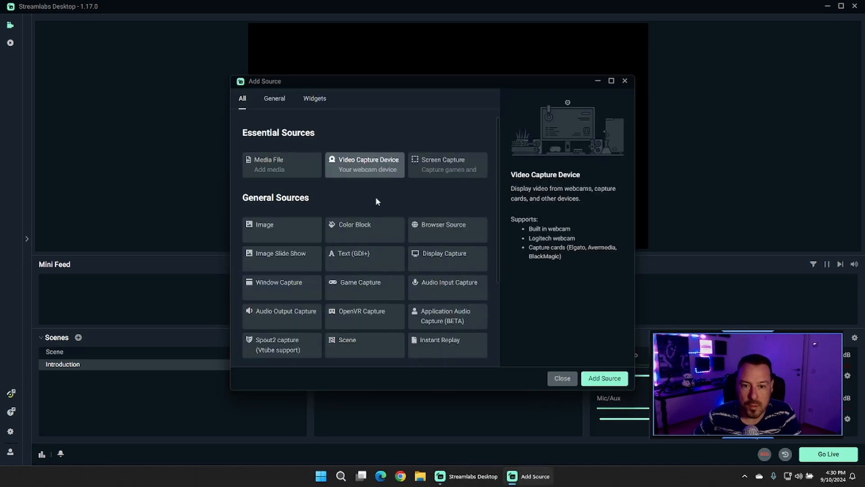
click(604, 380)
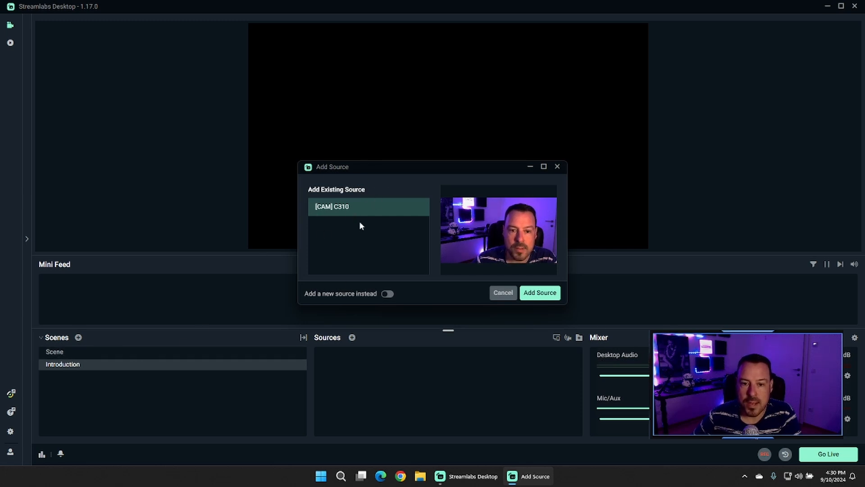
click(537, 292)
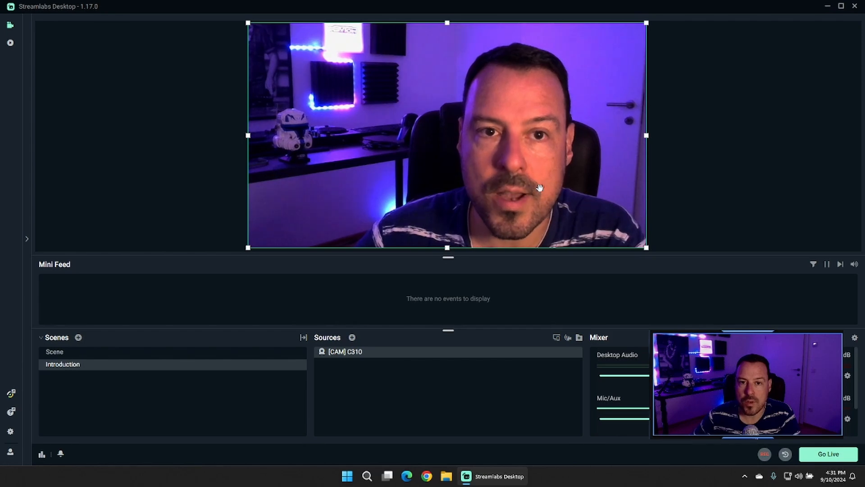
- Add a new Image source named "[IMG] Psytor" to the Introduction scene instead of reusing the existing background source
click(352, 337)
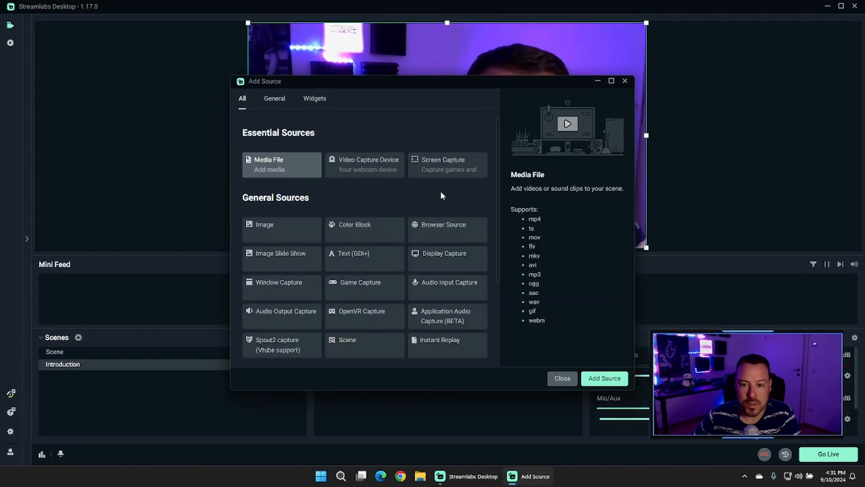
click(281, 239)
click(599, 380)
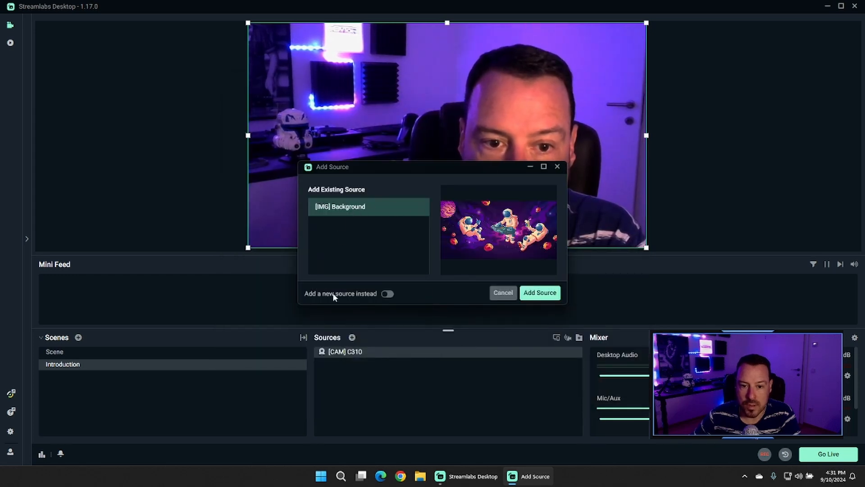
click(388, 294)
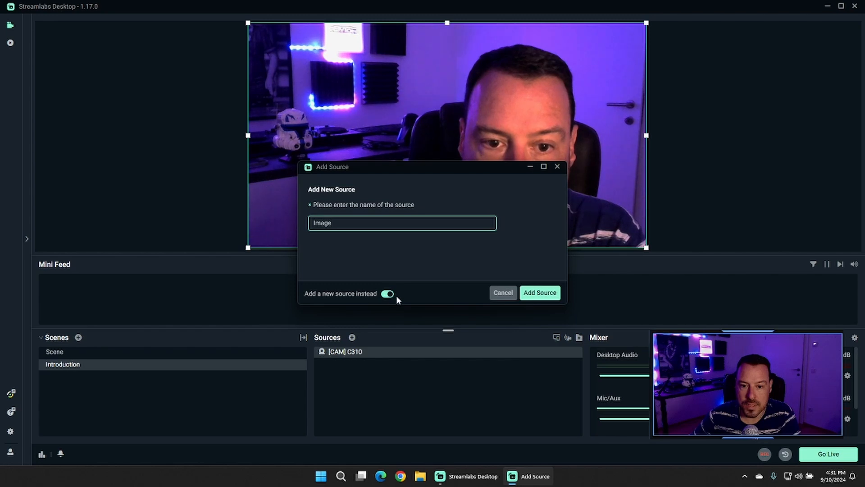
click(388, 295)
click(391, 296)
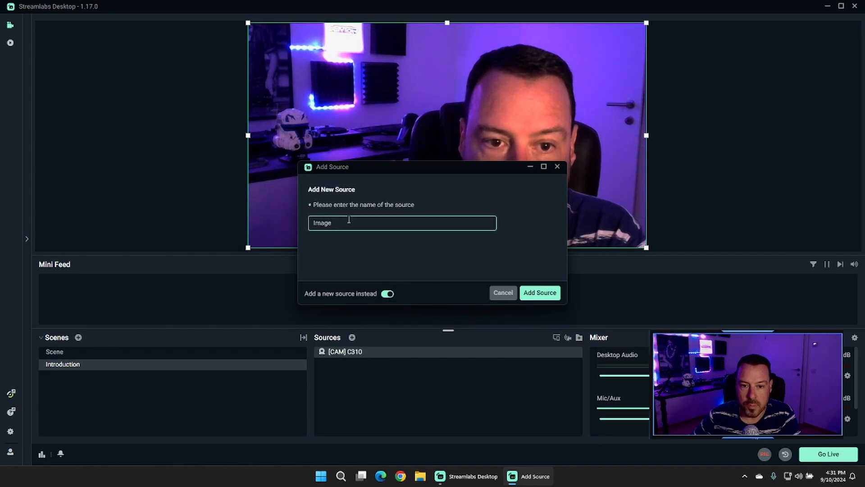
drag(290, 224, 210, 227)
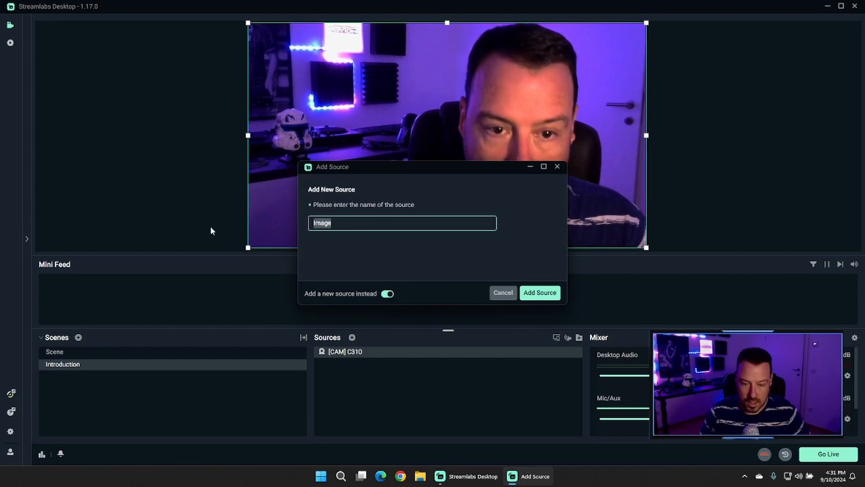
text([]IMG])
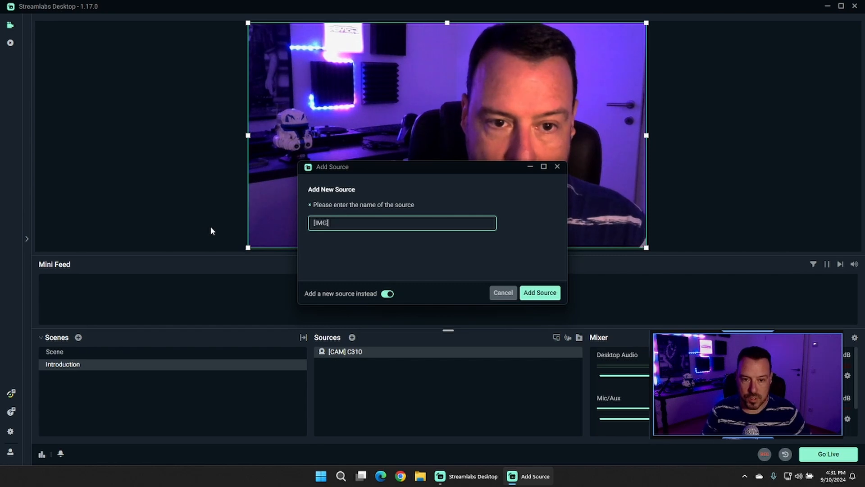
text( Promo)
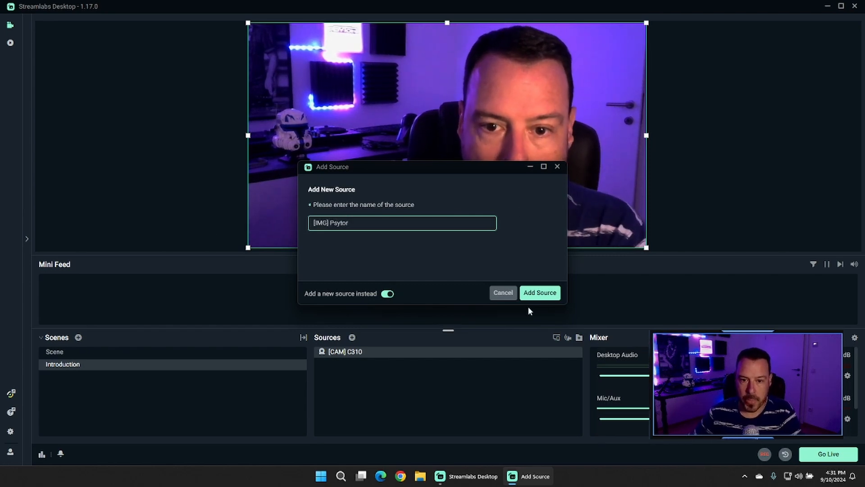
click(538, 293)
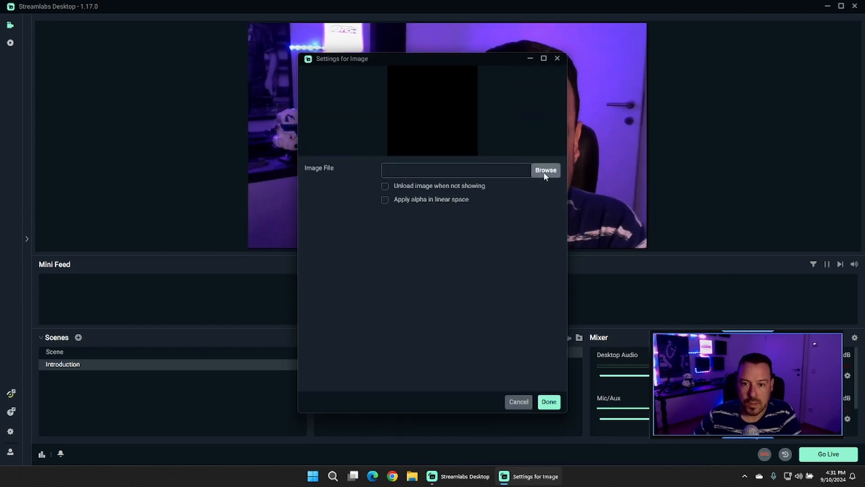
- Load the Psytor logo file from the PsytorDJ pictures folder as the new source's image
click(544, 171)
double_click(402, 178)
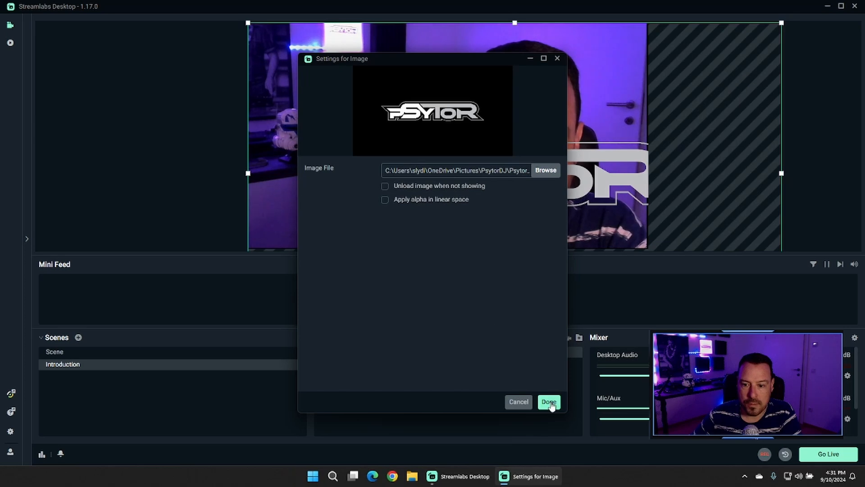
click(550, 402)
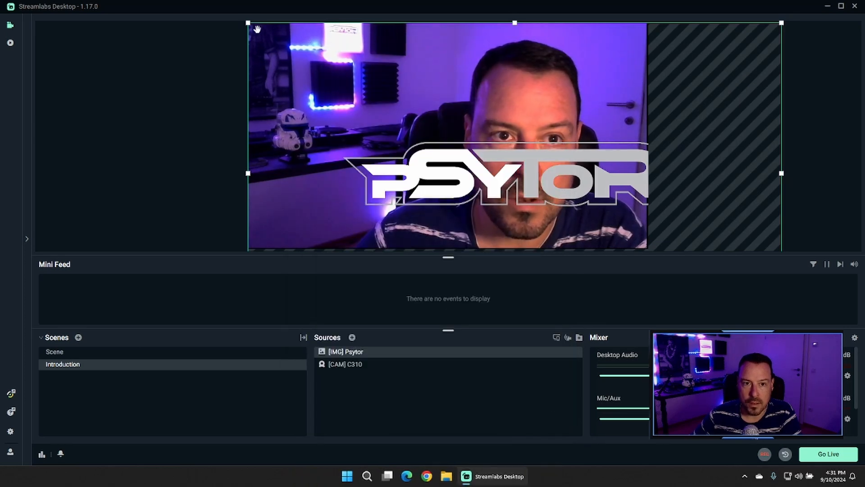
- Shrink the Psytor logo and place it in the canvas's upper-left corner, about 1042 px from the right edge and 649 px from the lower edge
drag(247, 21, 543, 189)
drag(707, 232, 384, 20)
drag(460, 120, 431, 113)
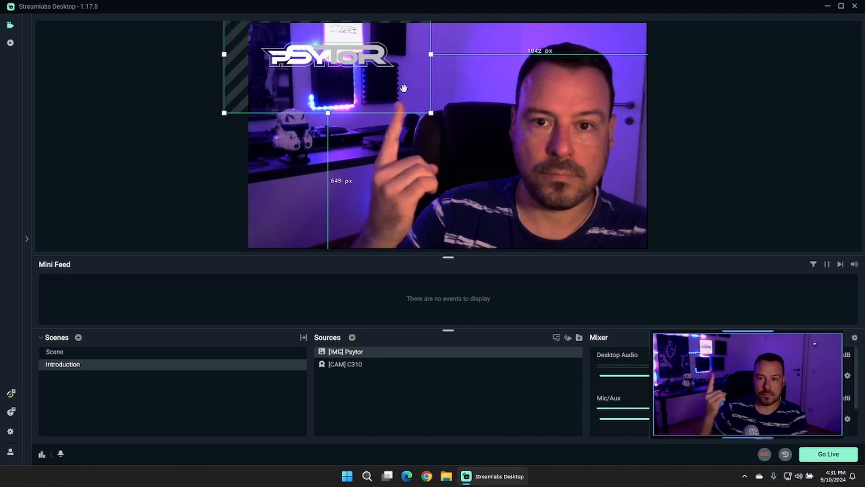
click(689, 160)
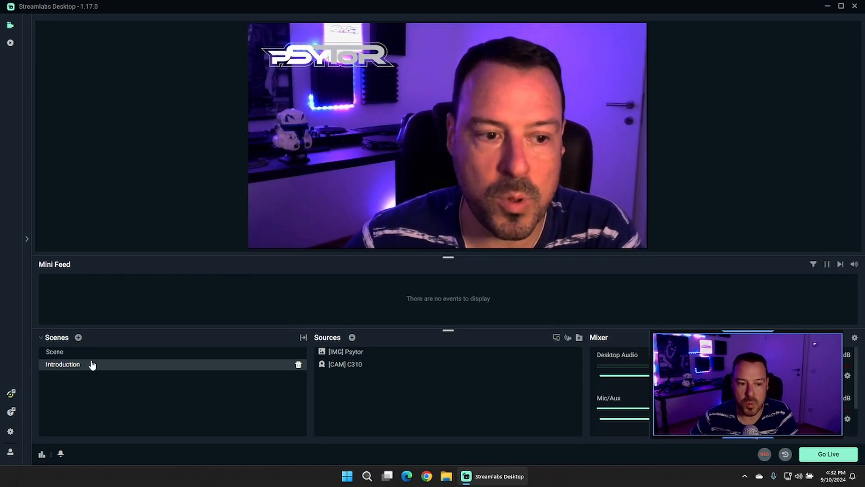
- Create another scene named "Gaming"
click(78, 337)
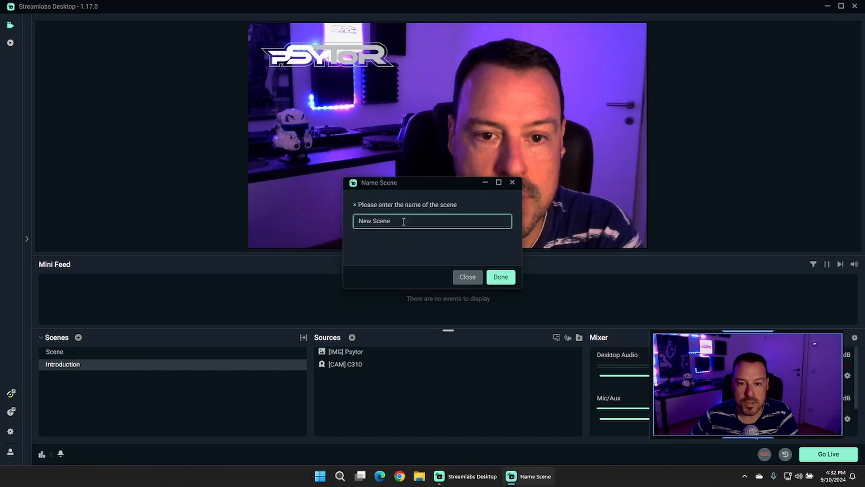
key(ctrl+a)
text(Gamin)
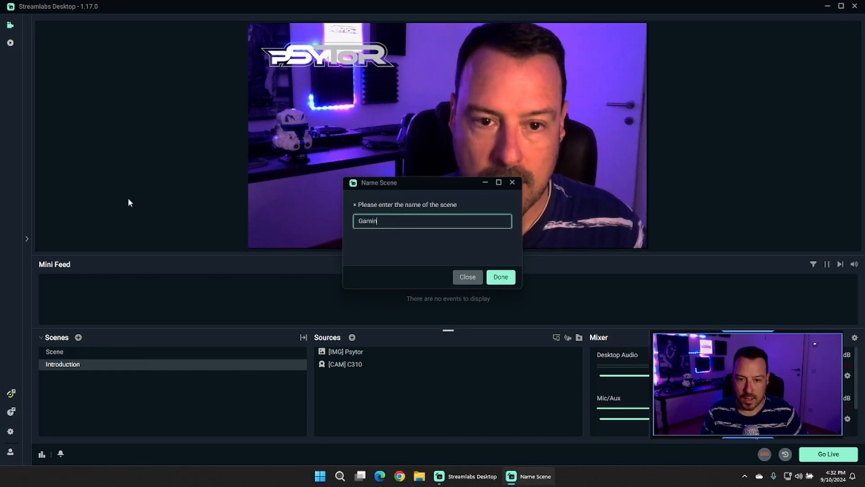
text(g)
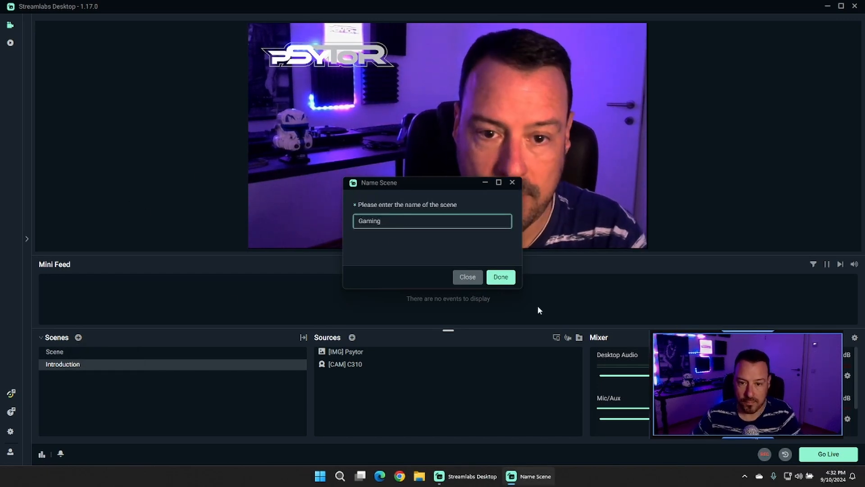
click(501, 277)
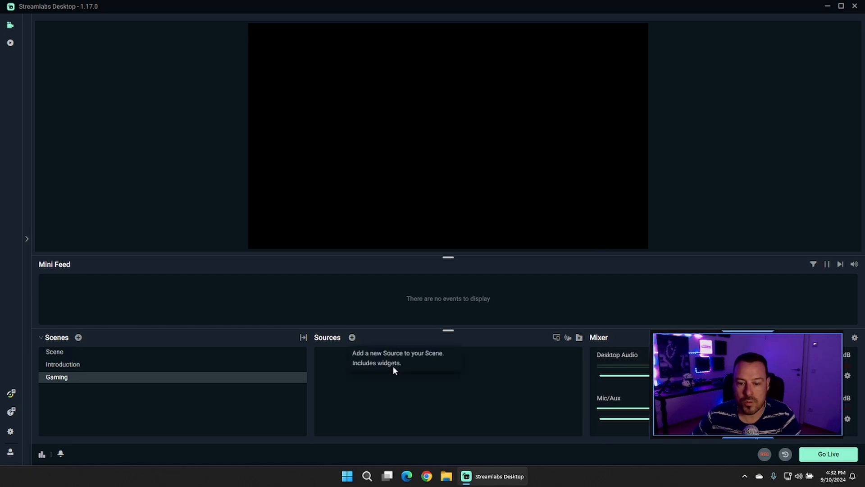
- Add a Game Capture source named "[GAME] World of Warcraft" to the Gaming scene
click(501, 478)
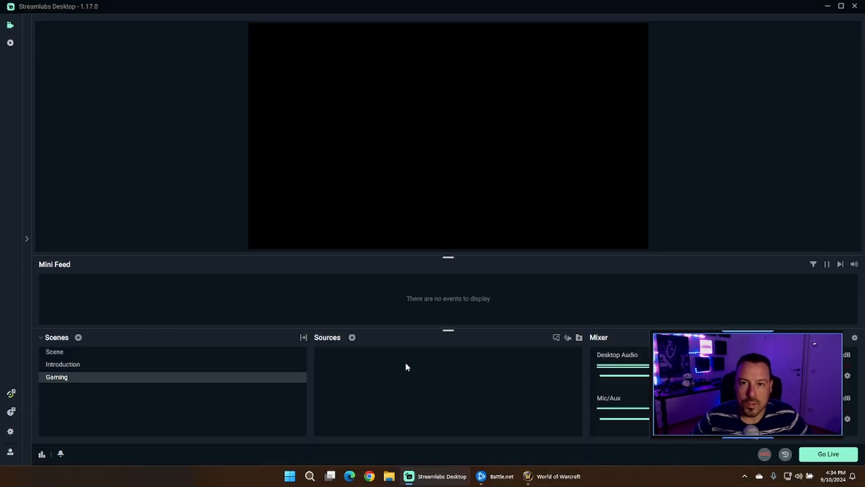
click(352, 338)
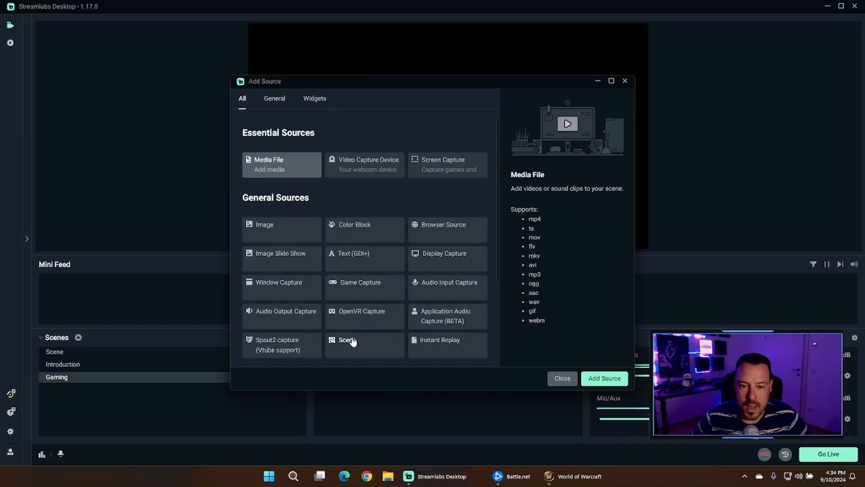
click(372, 296)
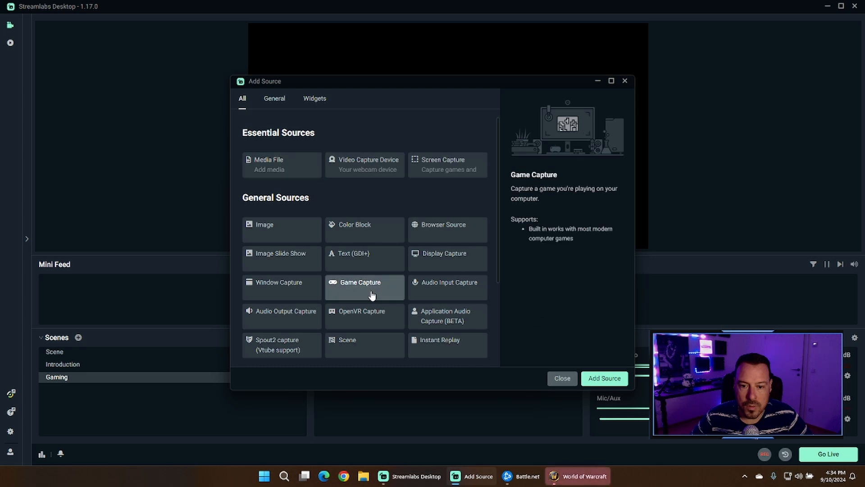
click(604, 378)
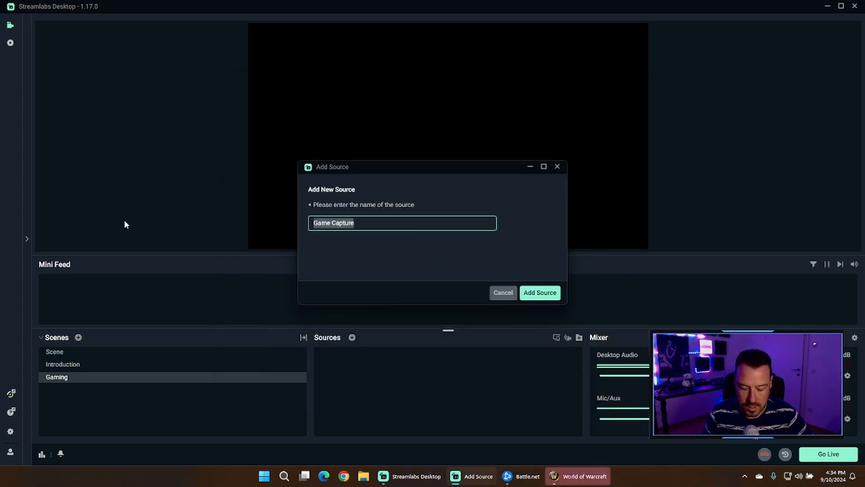
text([GAME])
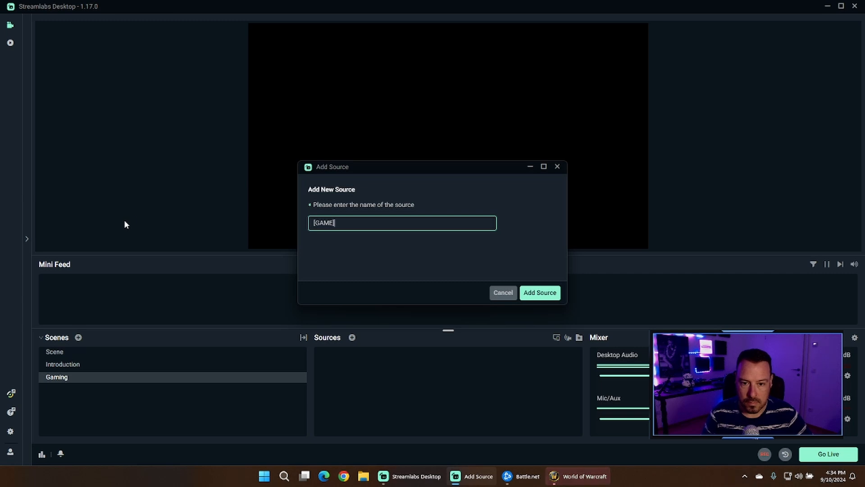
text( World of Warcraft)
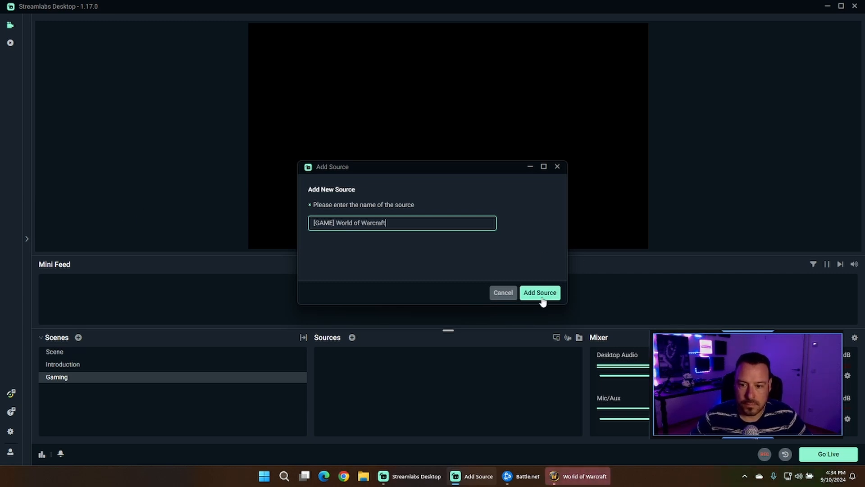
click(540, 293)
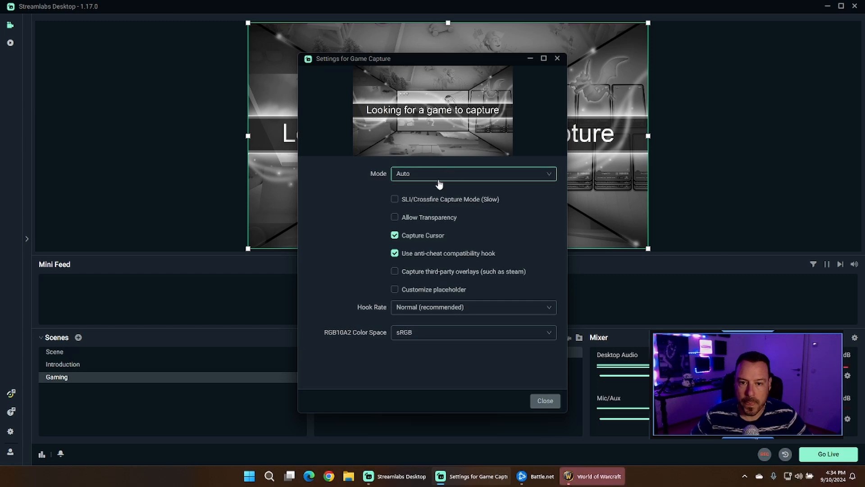
- Configure the game capture to use Capture specific window mode with the [Wow.exe]: World of Warcraft window, and close its settings
click(453, 178)
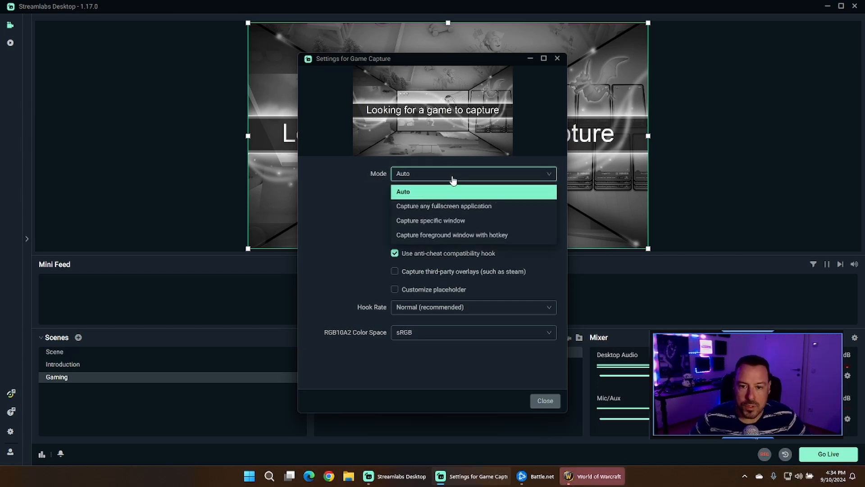
click(427, 220)
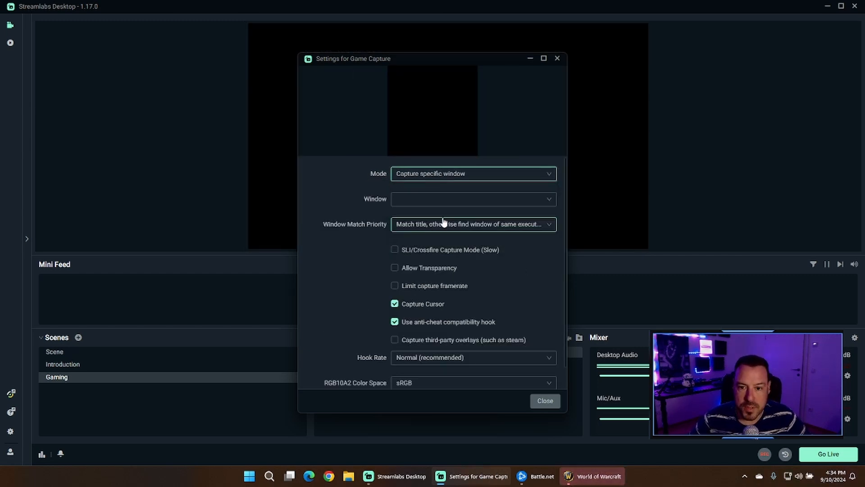
click(555, 203)
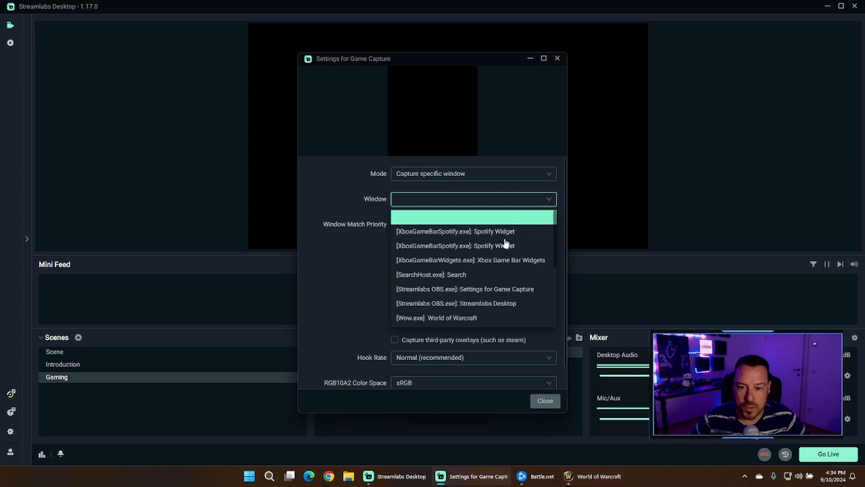
click(443, 319)
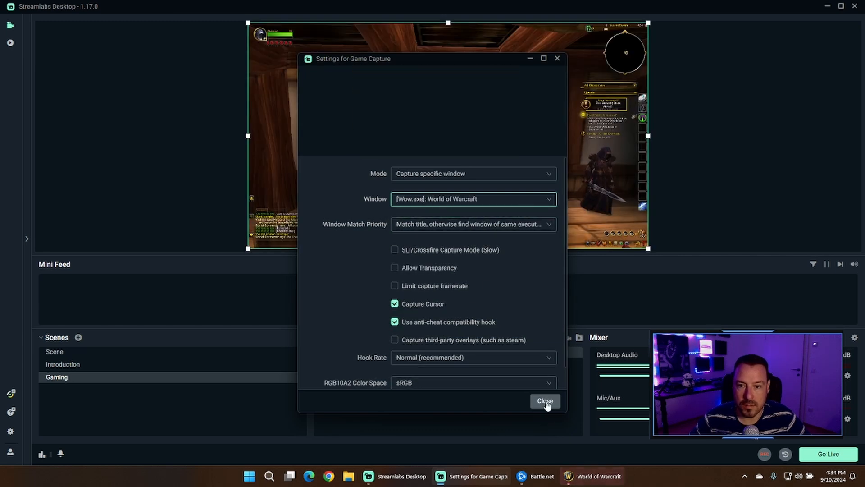
click(546, 400)
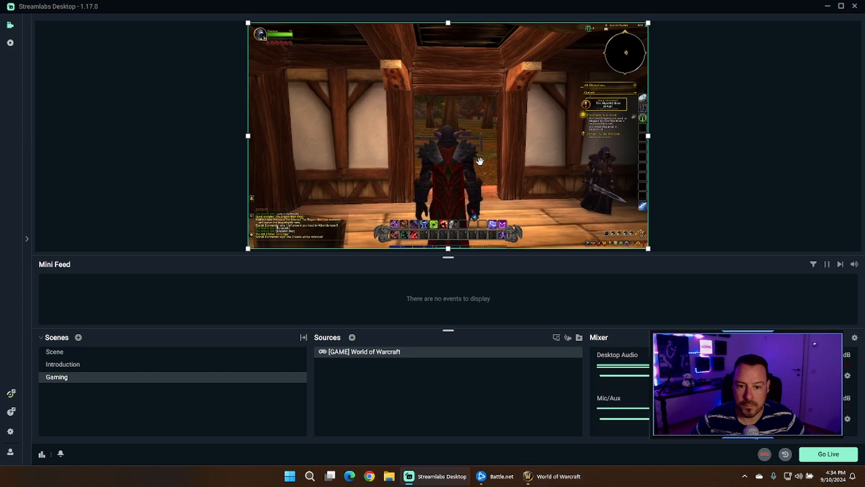
- Add the existing [CAM] C310 video capture source to the Gaming scene and move it about 121 px and 174 px from the canvas's left and upper edges
click(352, 337)
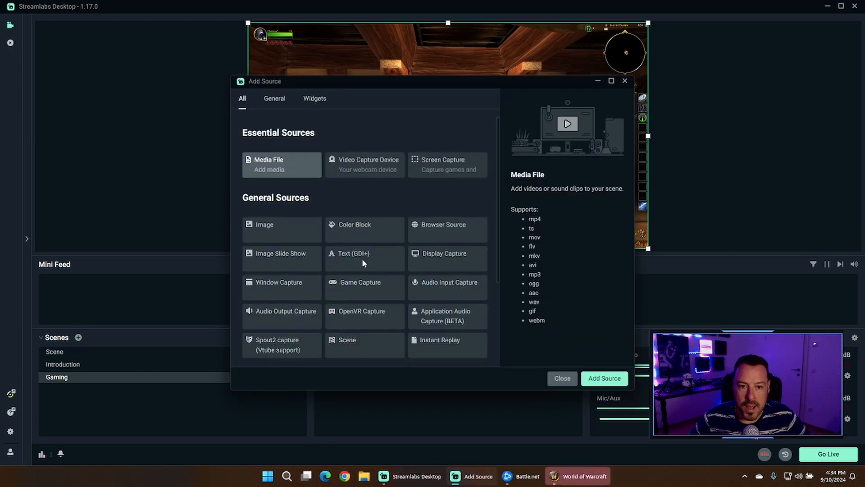
click(382, 171)
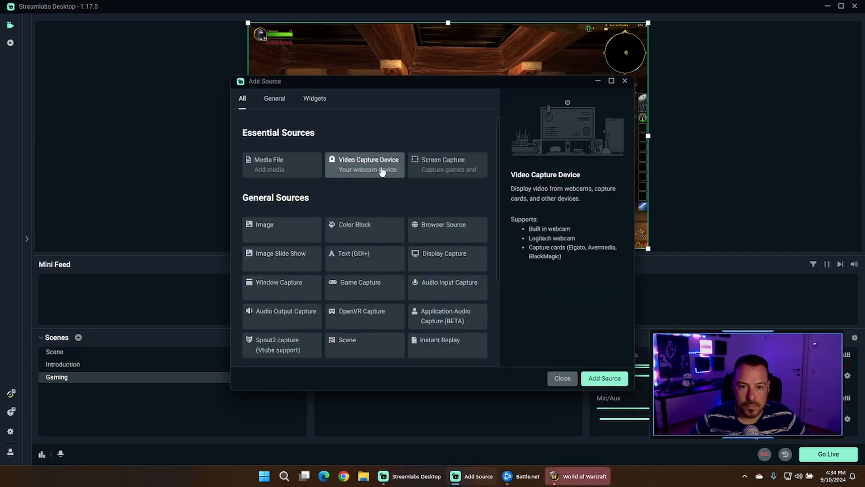
click(605, 380)
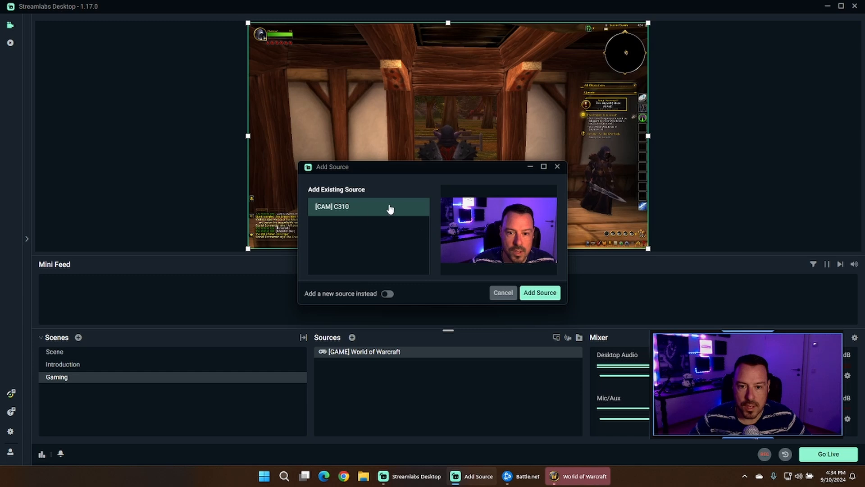
click(540, 293)
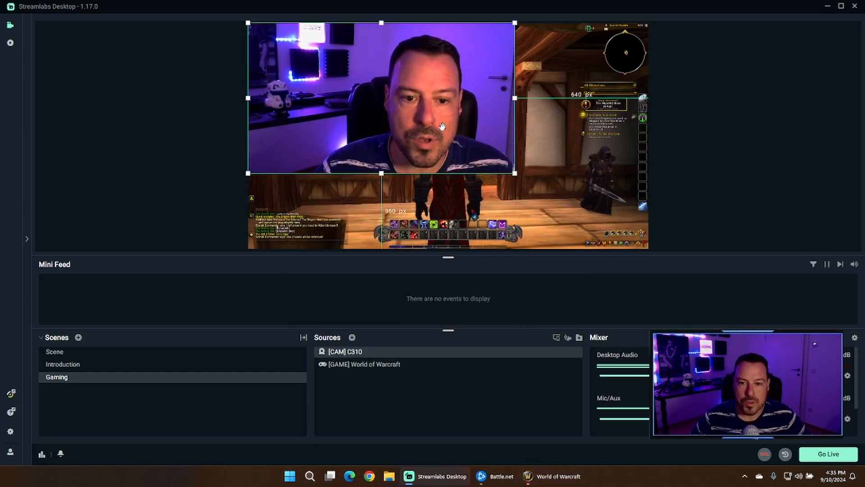
drag(442, 127, 467, 163)
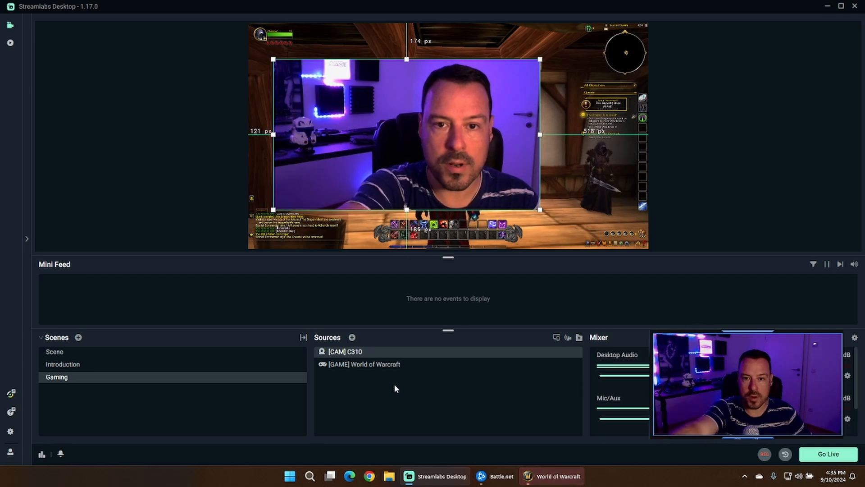
- Reorder [CAM] C310 behind the World of Warcraft source and return it to the front
drag(390, 354, 386, 370)
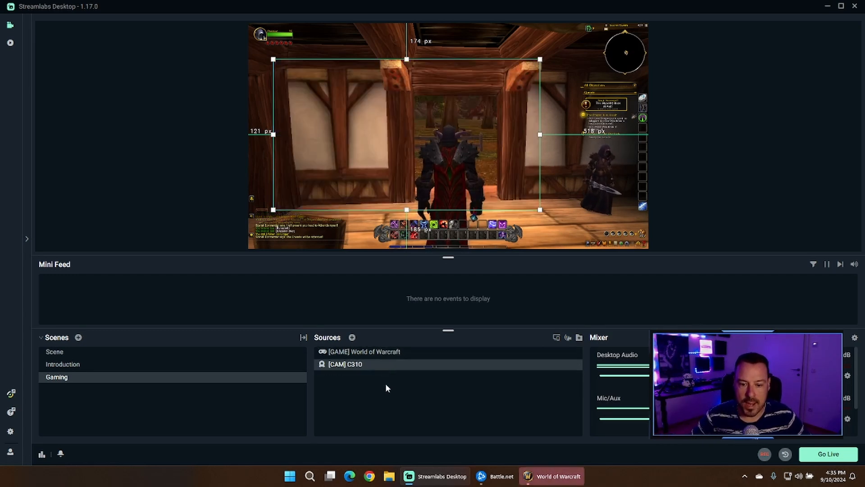
click(585, 185)
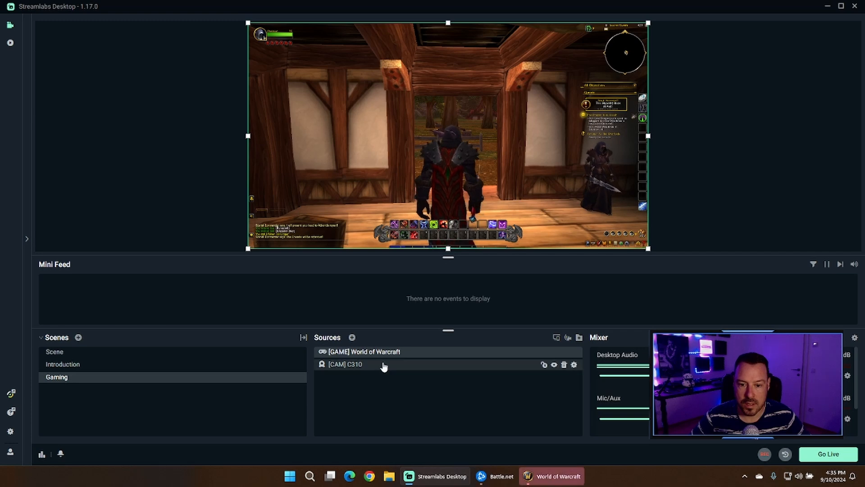
drag(383, 364, 383, 352)
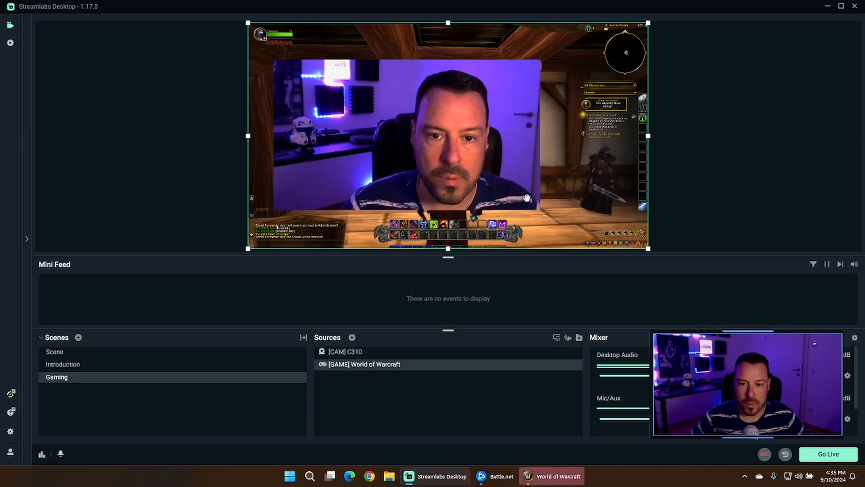
- Shrink the webcam source, place it in the canvas's lower-left corner about 771 px below the upper edge, and deselect it
click(518, 157)
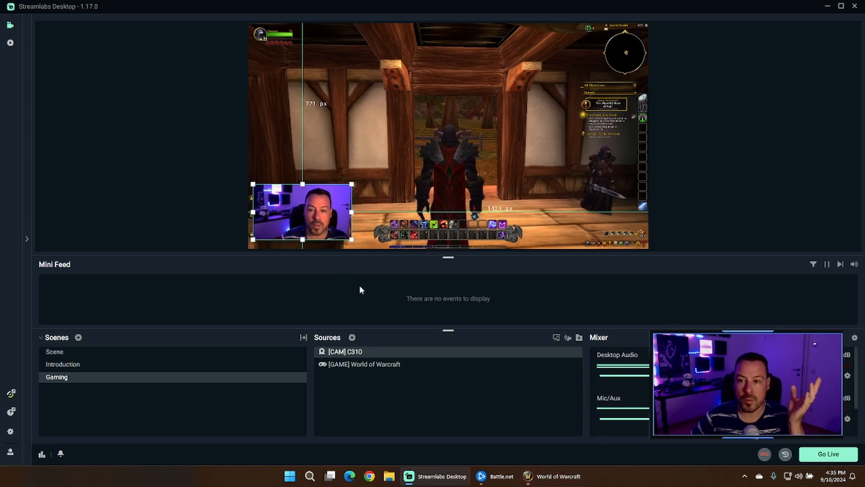
click(412, 141)
click(702, 140)
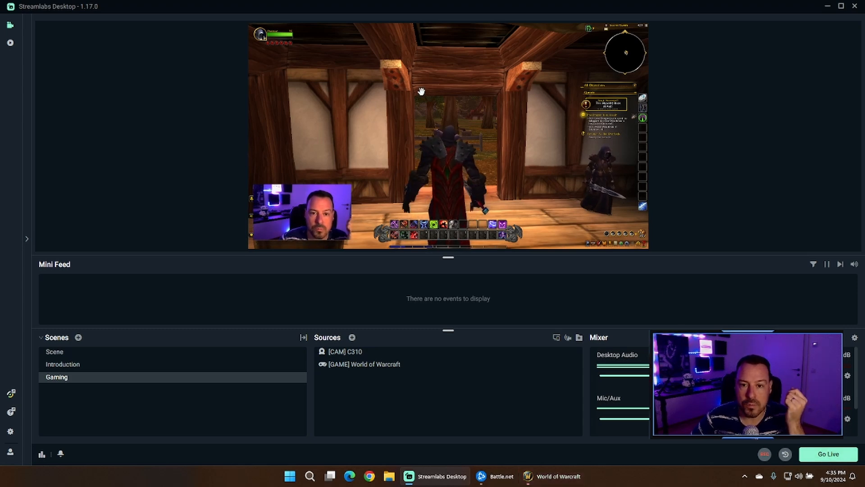
- Switch to World of Warcraft, run the character out of the Scarlet Tavern and back inside, and return to Streamlabs Desktop
click(552, 476)
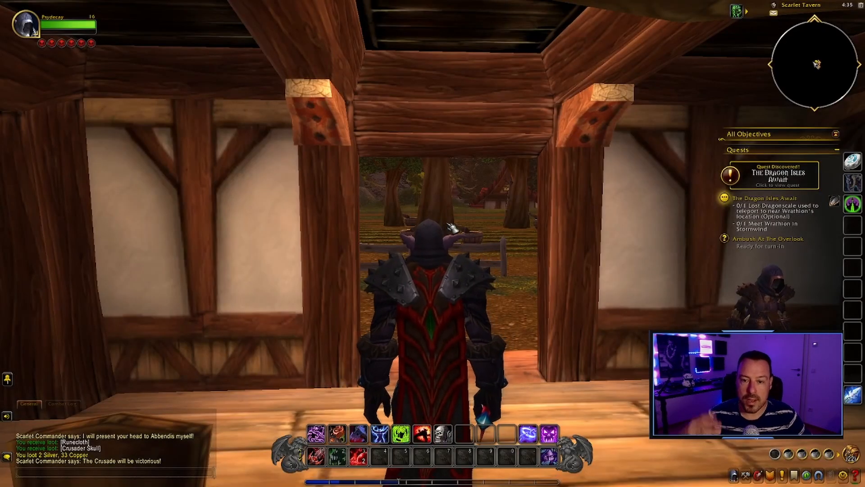
key(w)
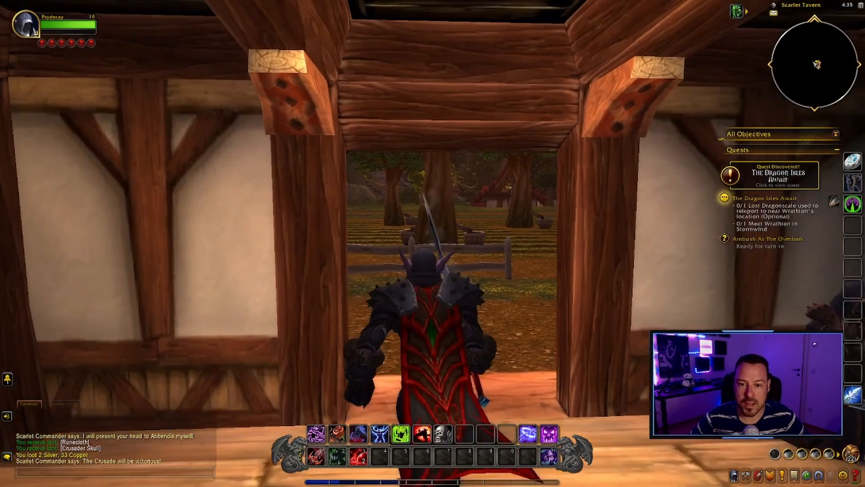
key(w)
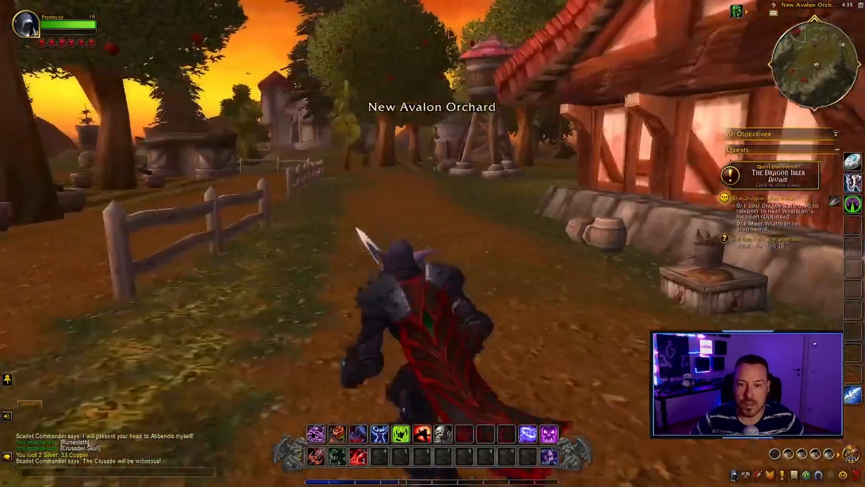
key(space)
key(w)
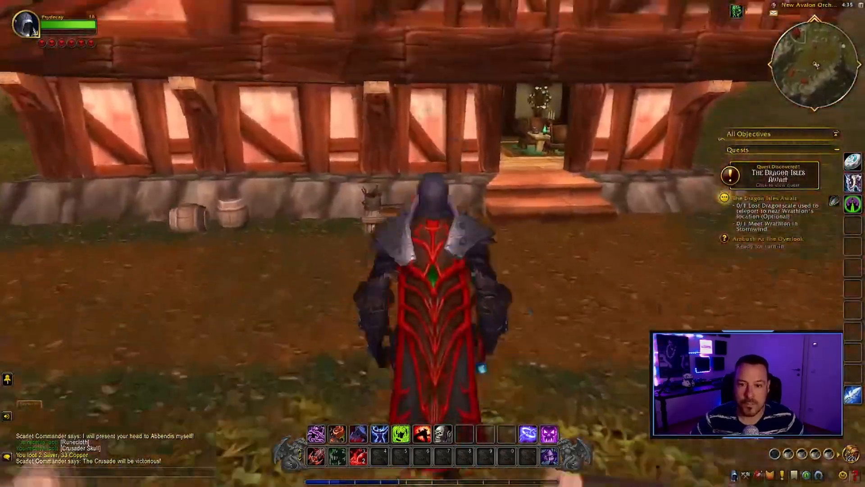
key(space)
key(w)
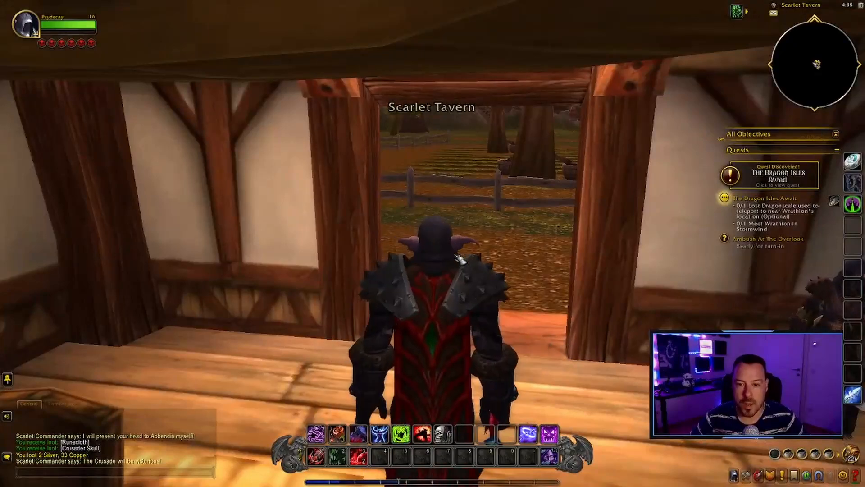
key(alt+Tab)
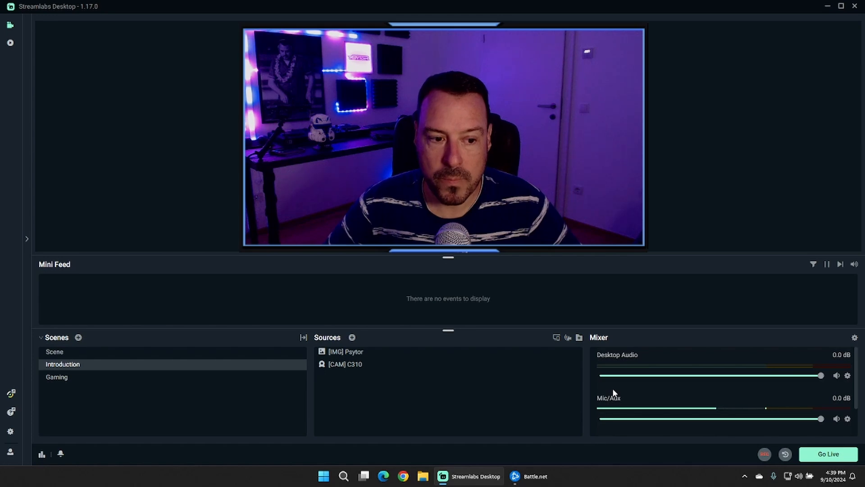
- Log in to the Streamlabs account
click(11, 455)
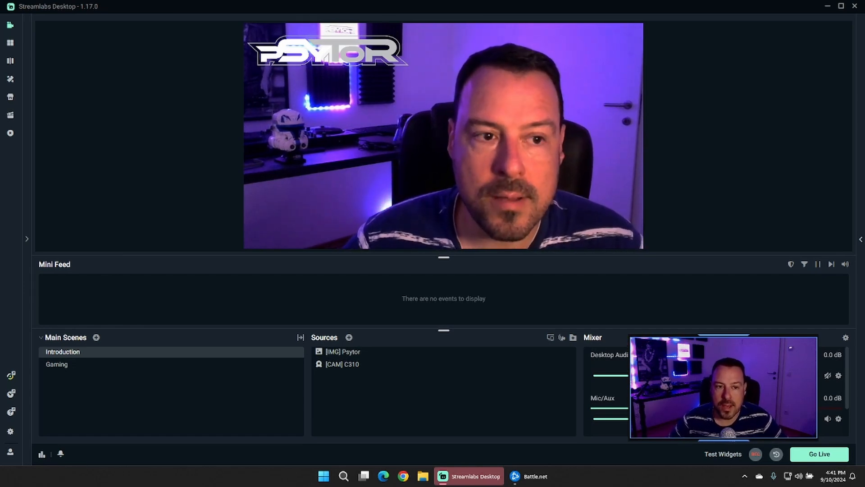
- Open the Output settings and review the streaming, recording and replay buffer options
click(10, 431)
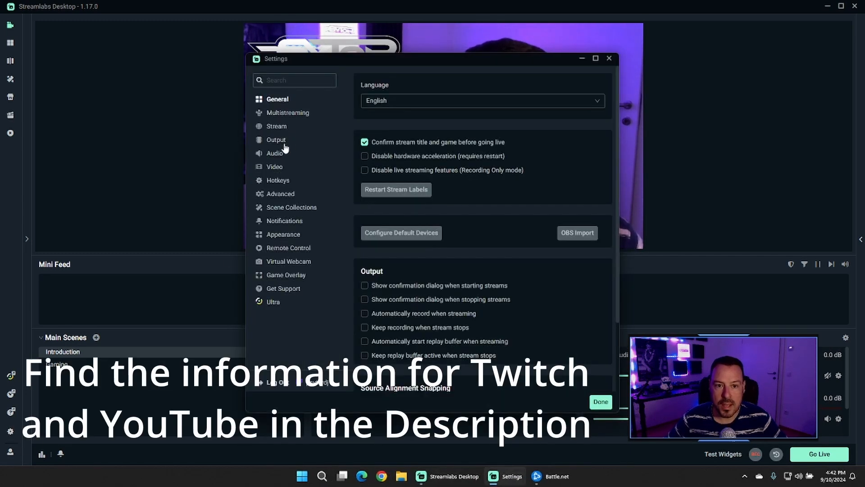
click(285, 148)
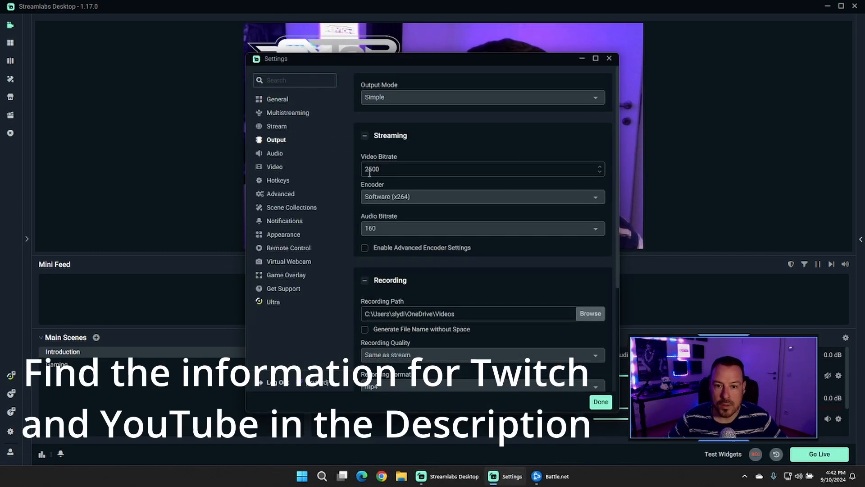
scroll(401, 157, down, 2)
scroll(416, 343, down, 1)
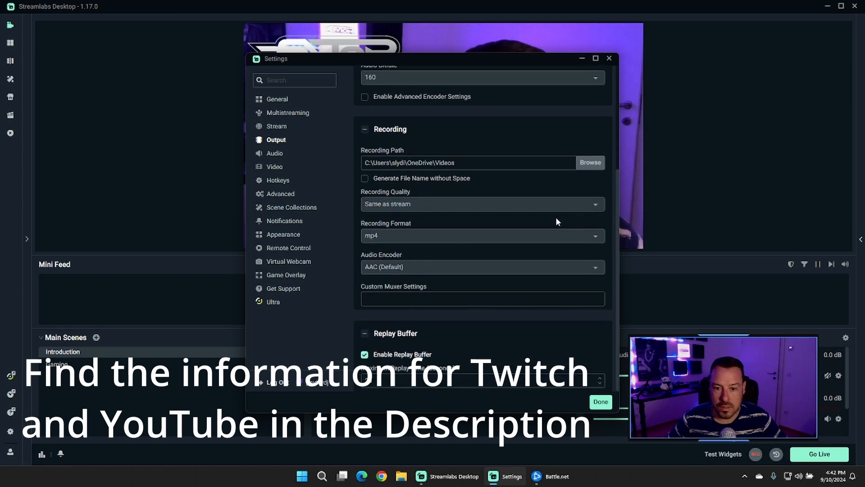
scroll(433, 209, up, 3)
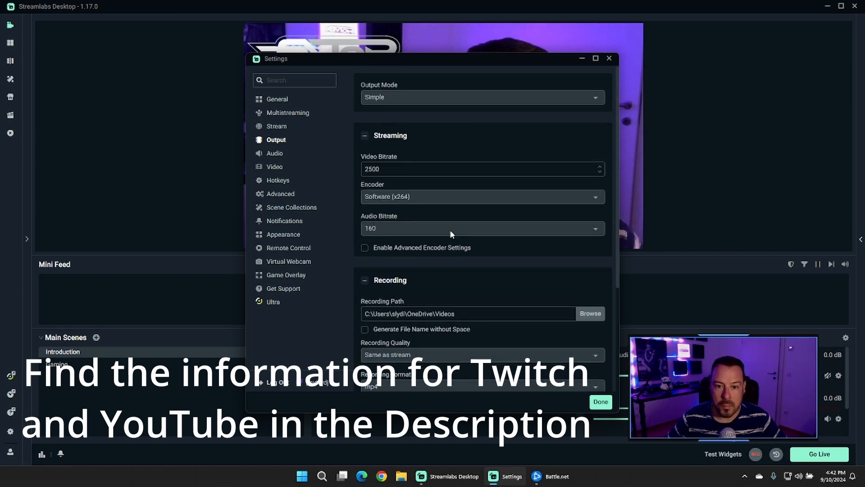